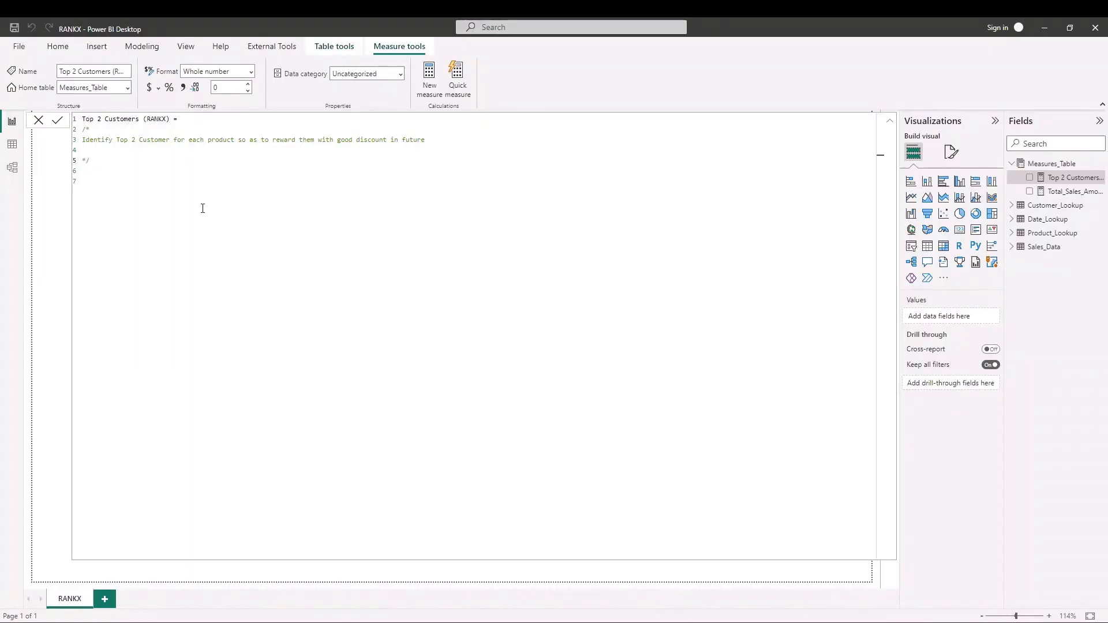
- Start a RANKX expression below the comment in the Top 2 Customers (RANKX) measure, with Customer_Lookup as its table argument
click(133, 167)
key(Return)
text(RANK)
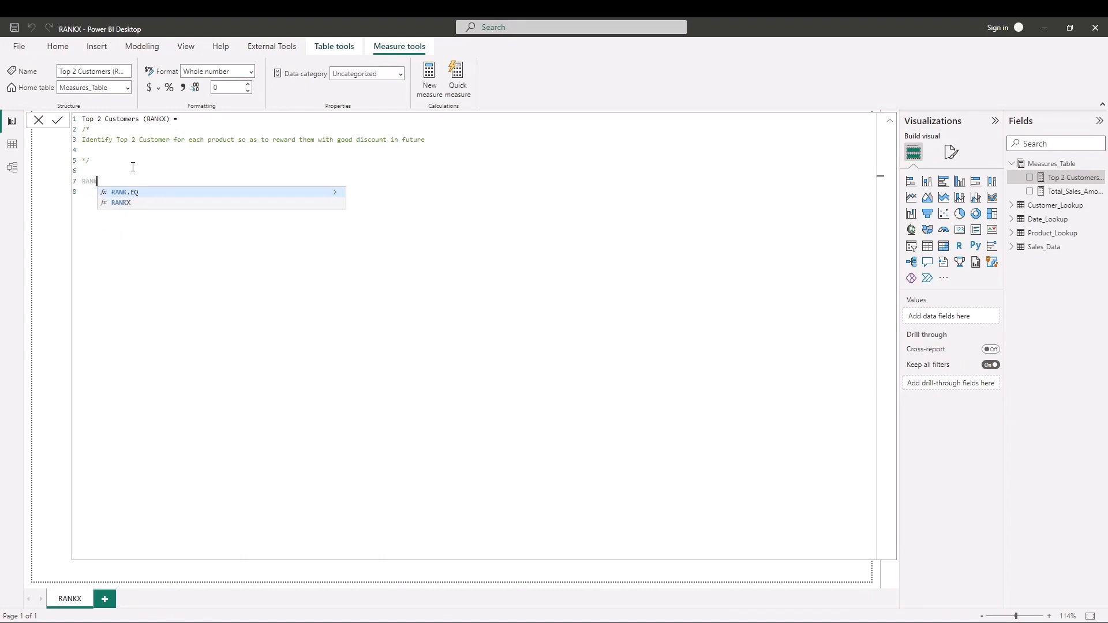
text(X()
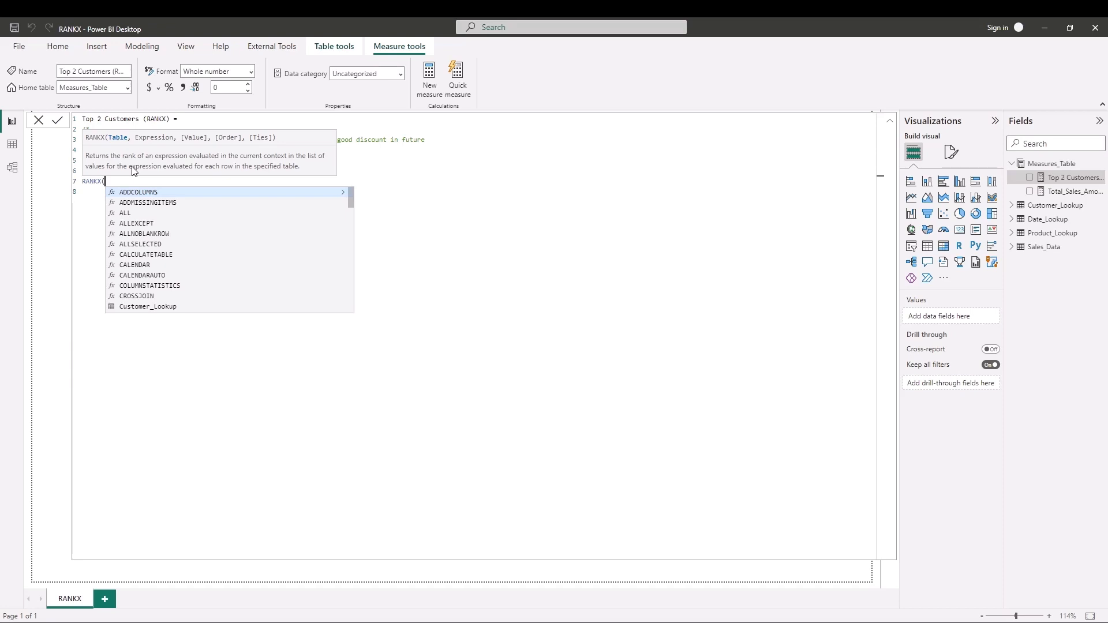
text(Customer_Lookup)
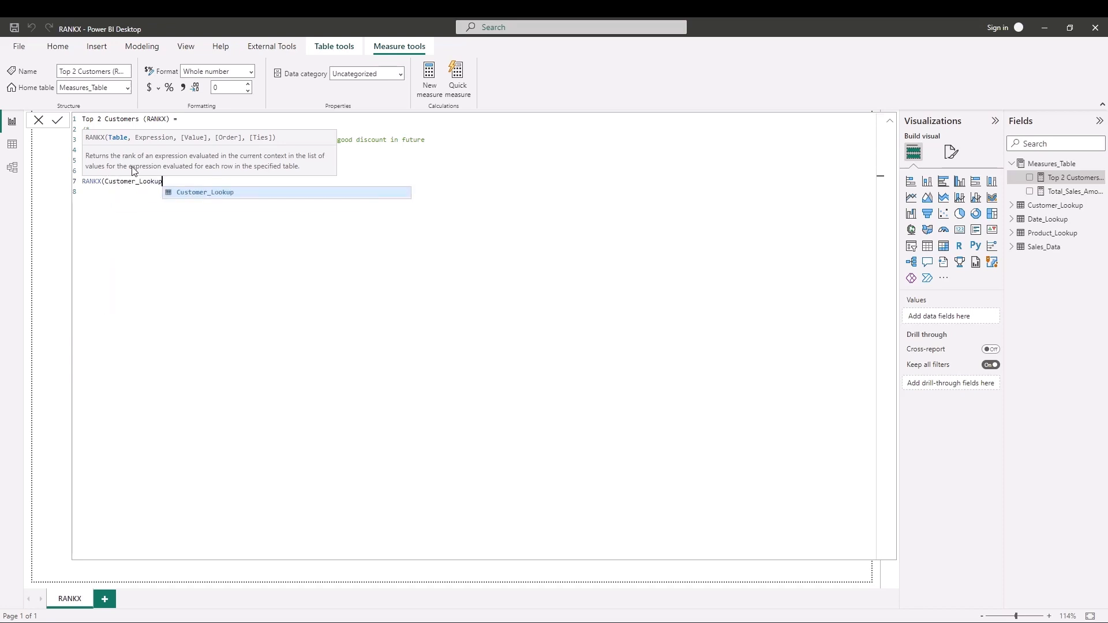
text(,)
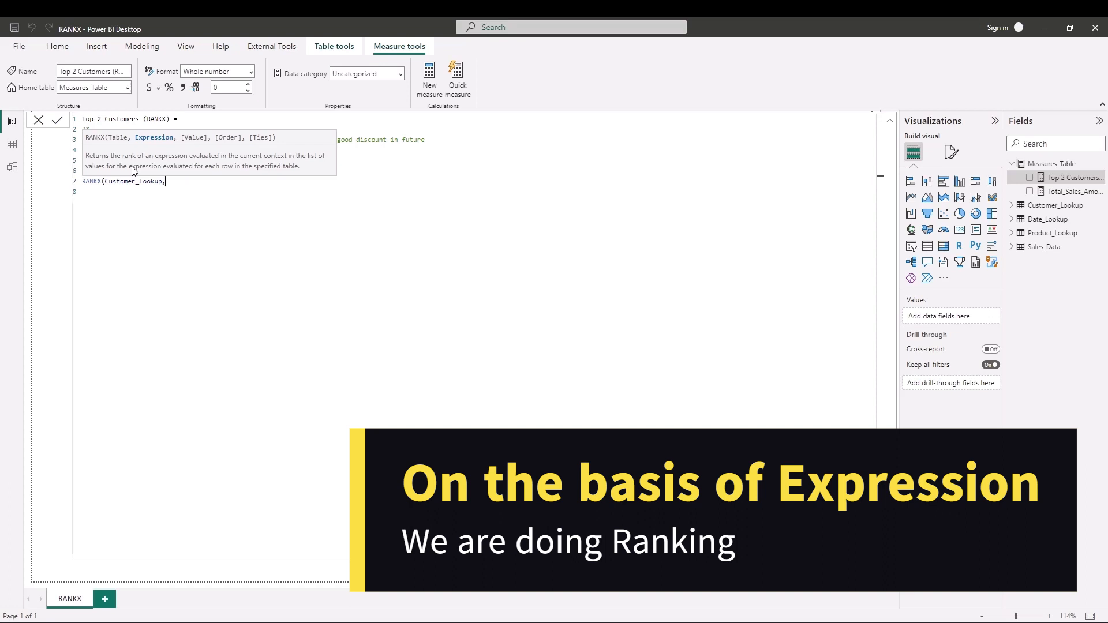
- Complete the RANKX formula with [Total_Sales_Amount] as the ranking expression and close the formula editor
text([)
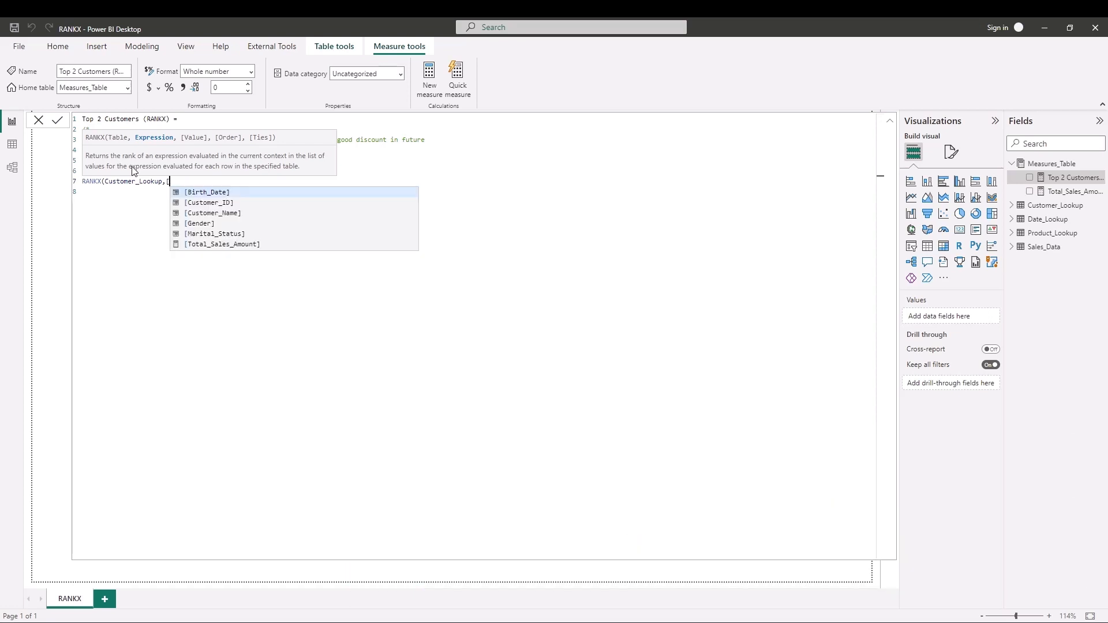
key(Down)
key(Down)
key(Down)
key(Down)
key(Down)
key(Tab)
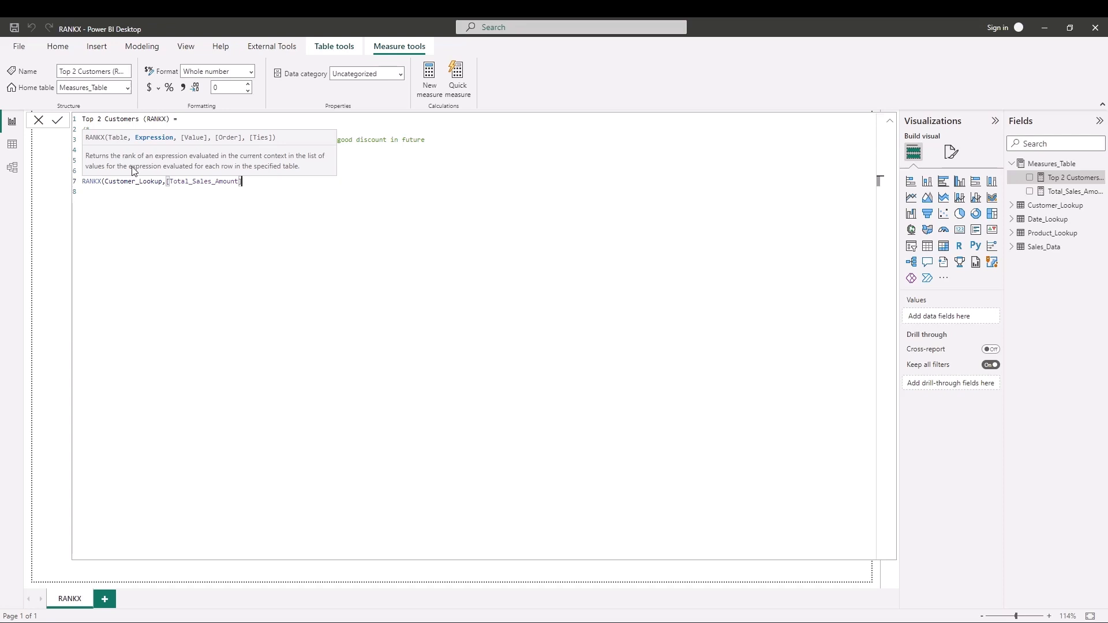
text())
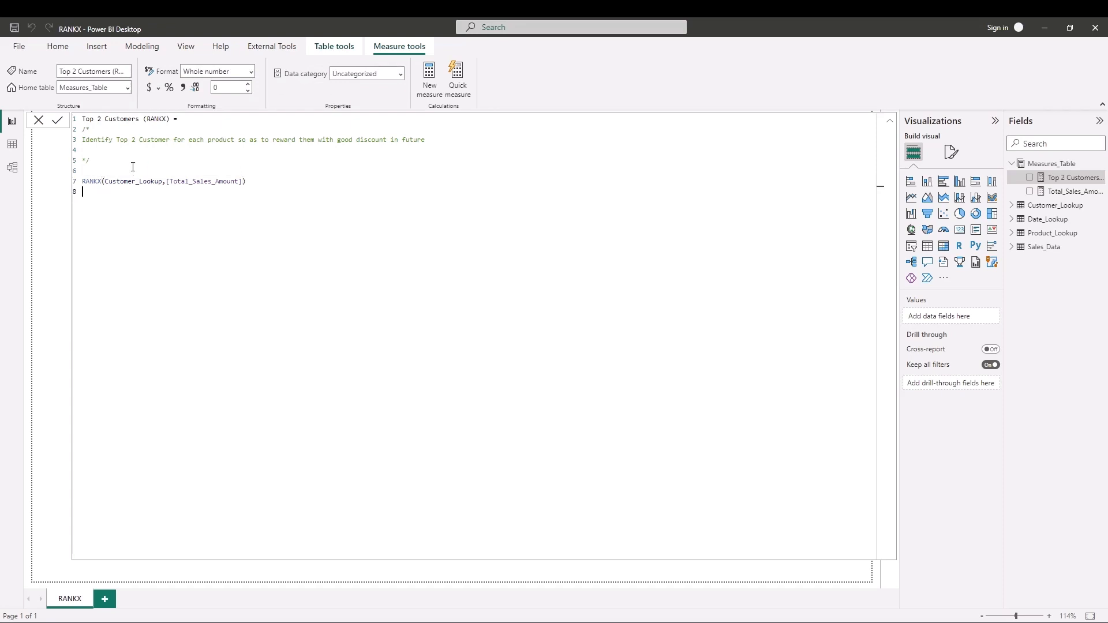
click(38, 120)
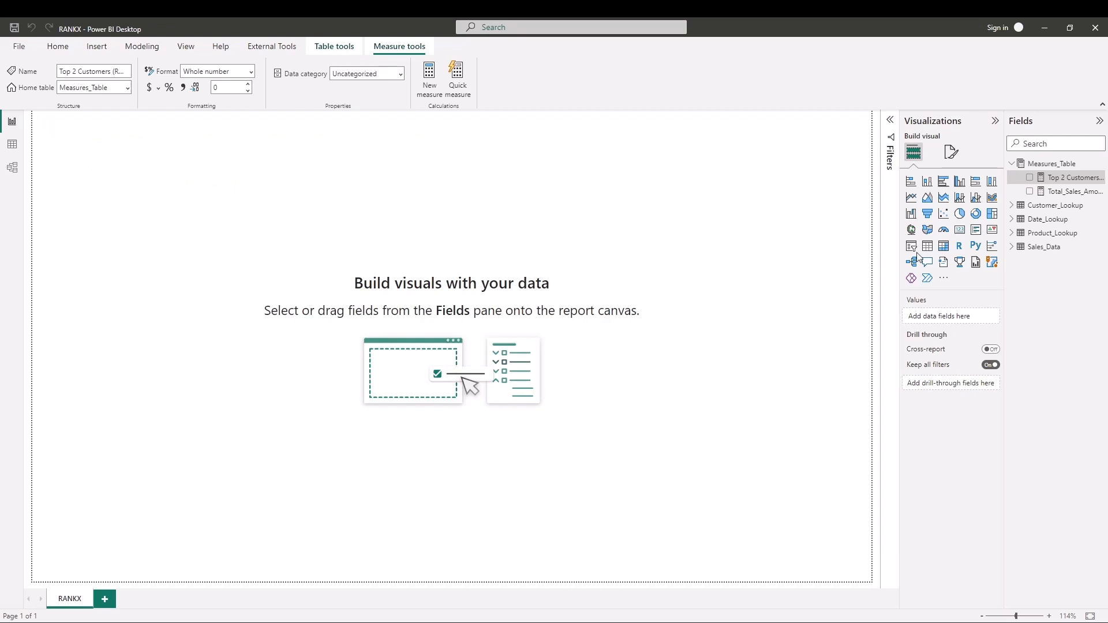
- Add a Matrix visual to the canvas with the Top 2 Customers (RANKX) measure as values, and reposition and widen it
click(943, 247)
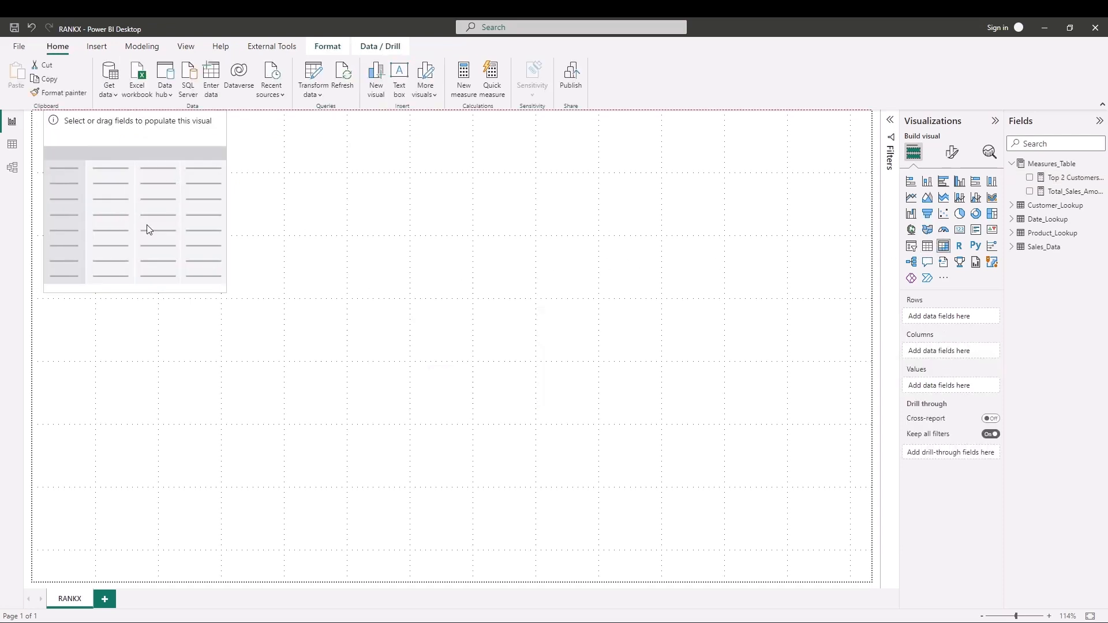
drag(149, 230, 209, 261)
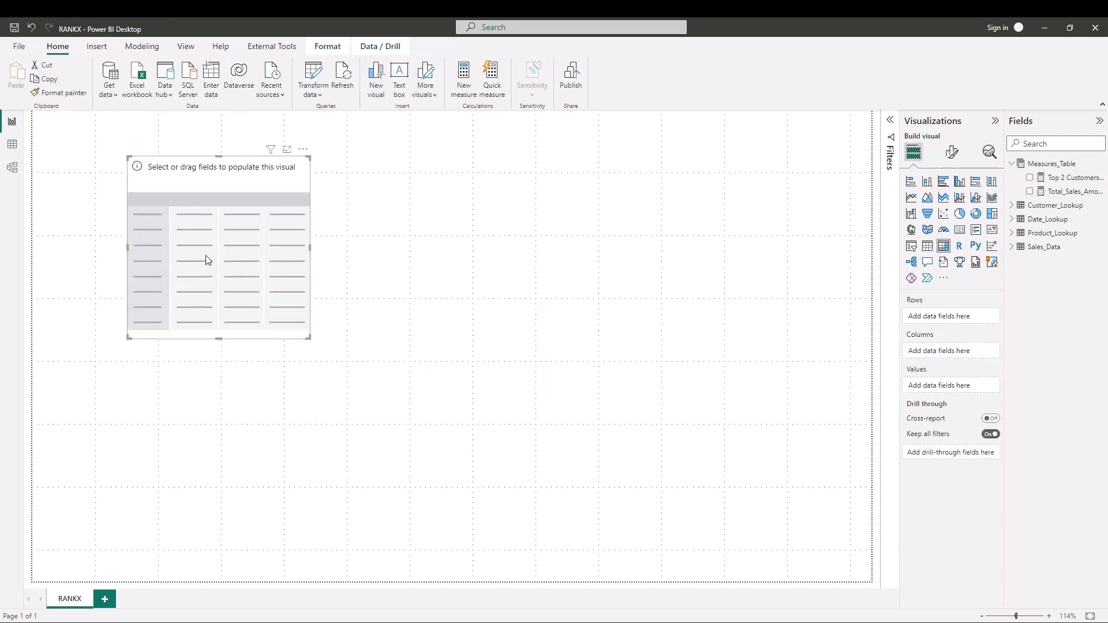
click(1031, 179)
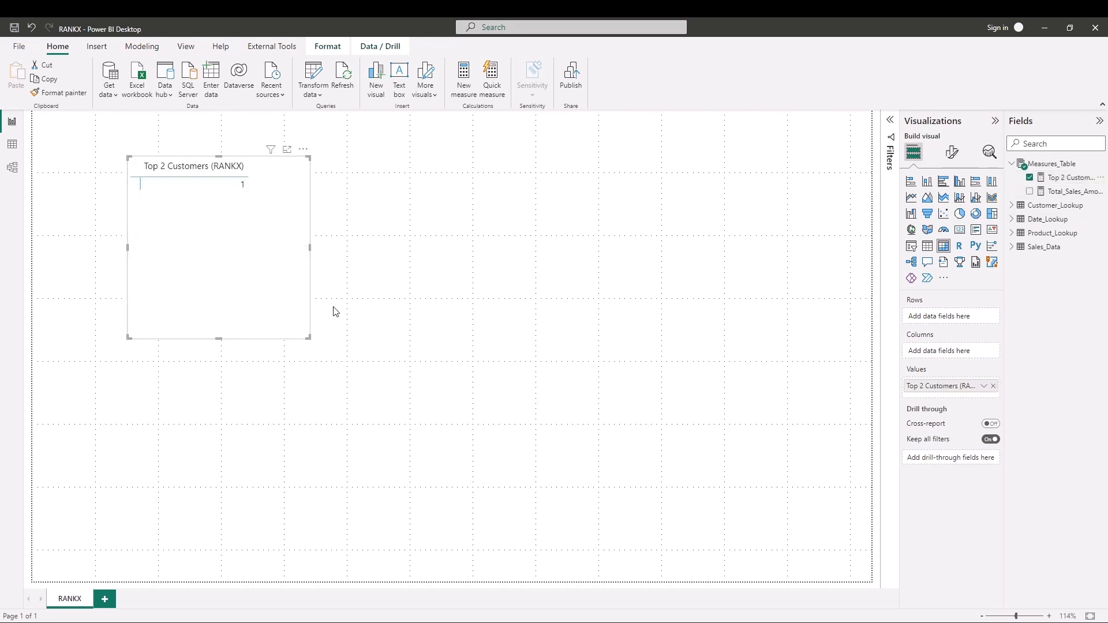
drag(311, 250, 343, 250)
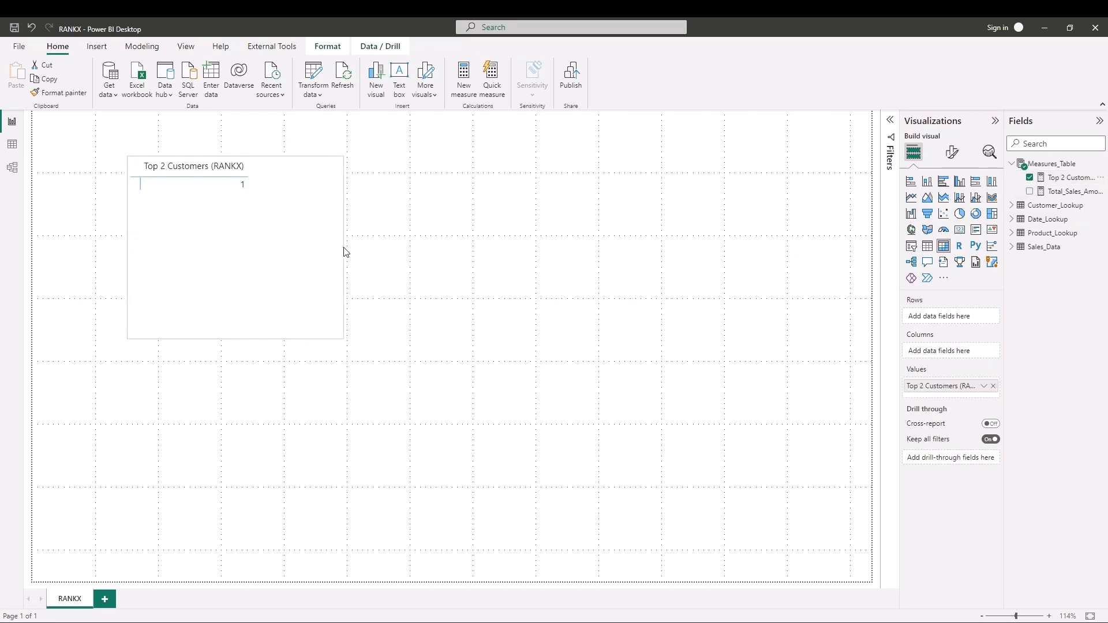
click(1014, 250)
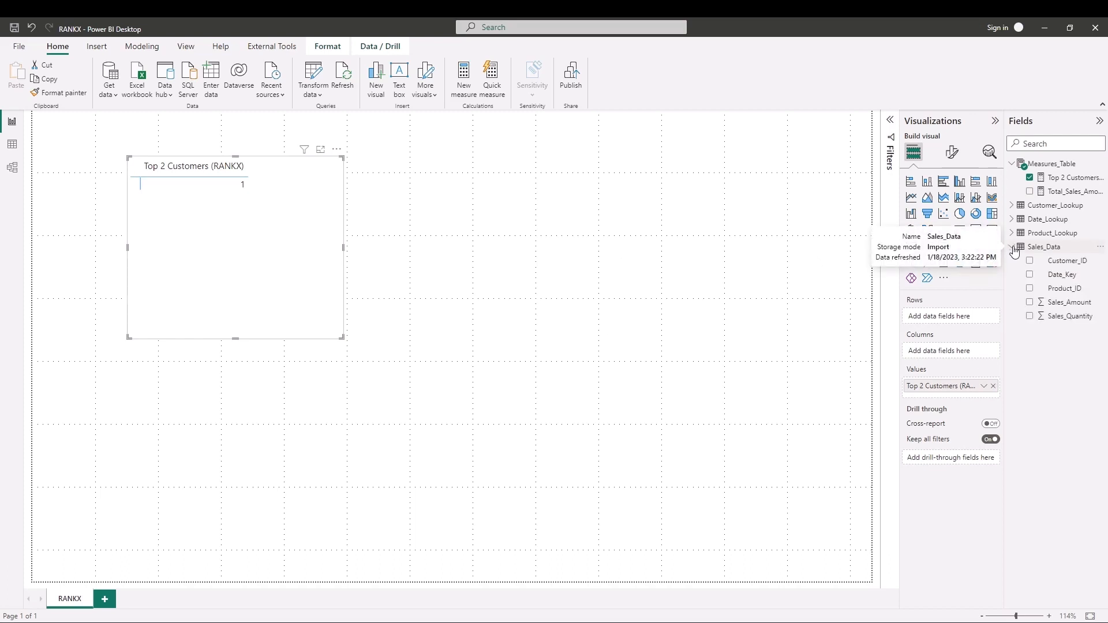
click(1030, 303)
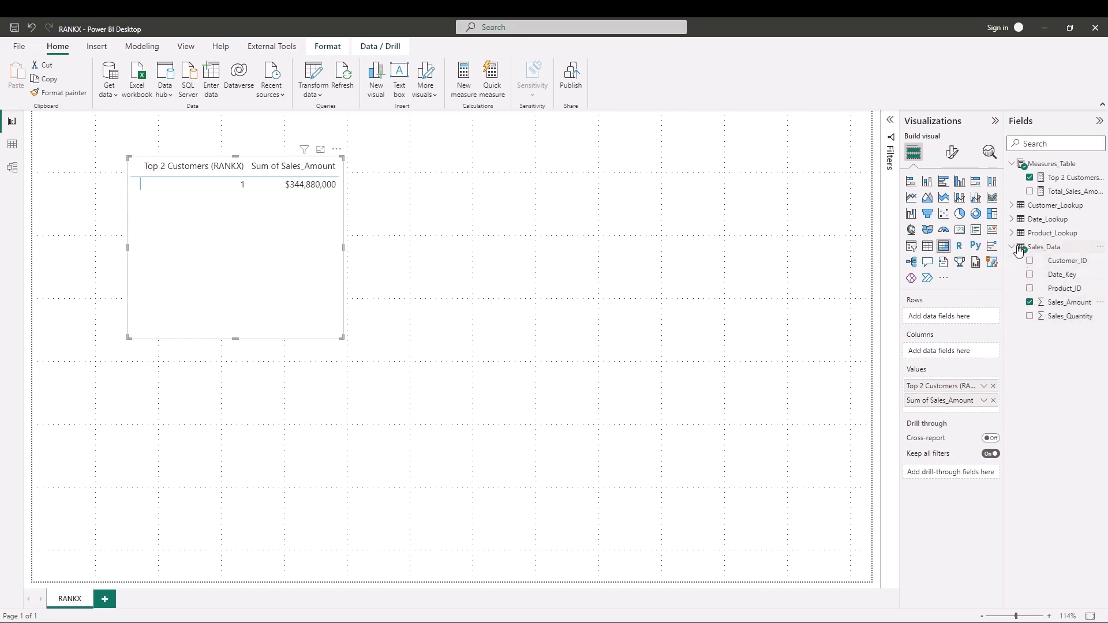
click(1030, 302)
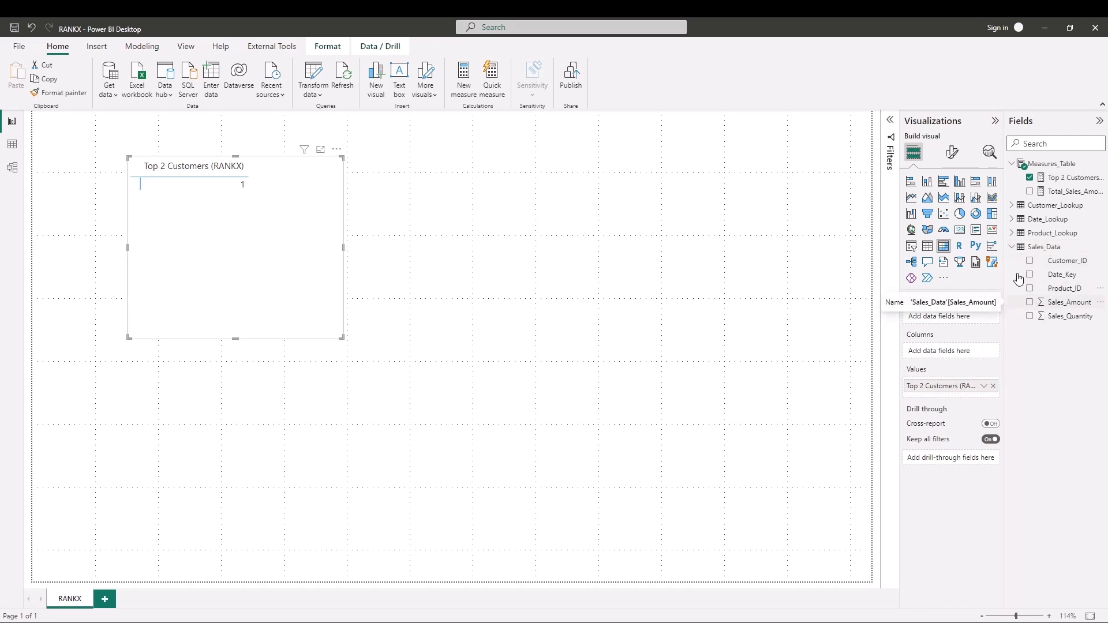
click(1013, 248)
- Add the Total_Sales_Amount measure as values and Customer_Name from Customer_Lookup as rows to the matrix
click(1030, 192)
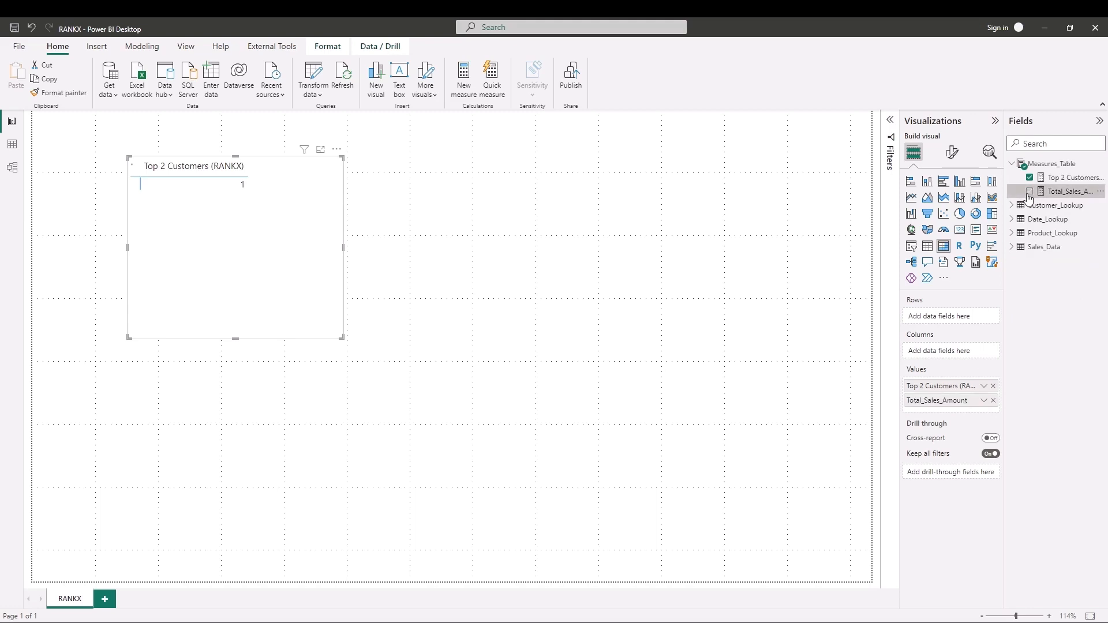
click(1013, 207)
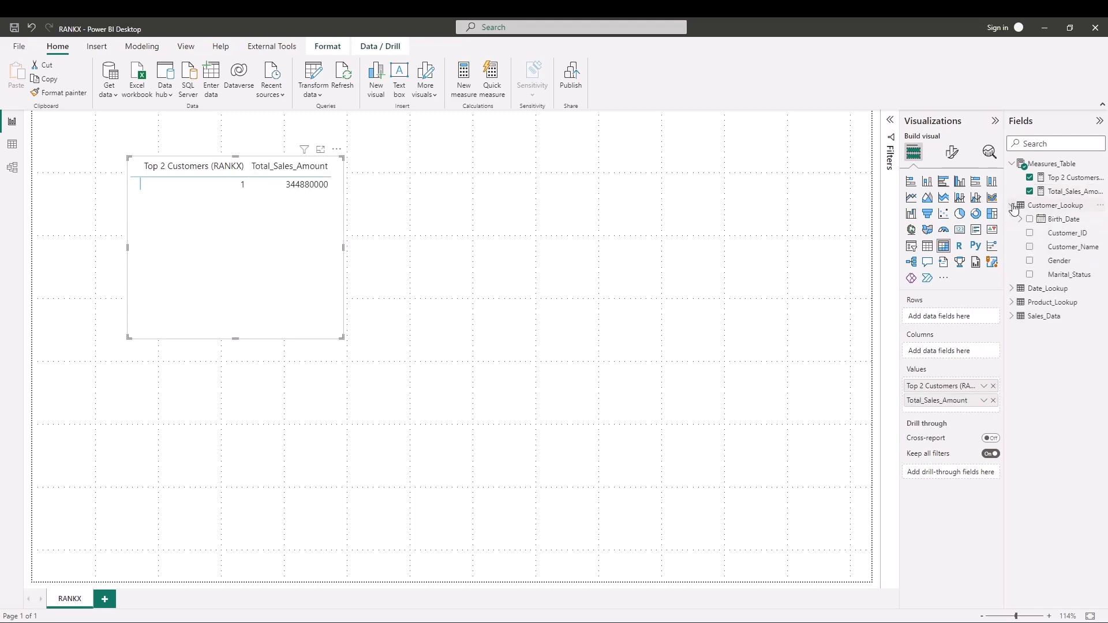
click(1030, 247)
click(1013, 206)
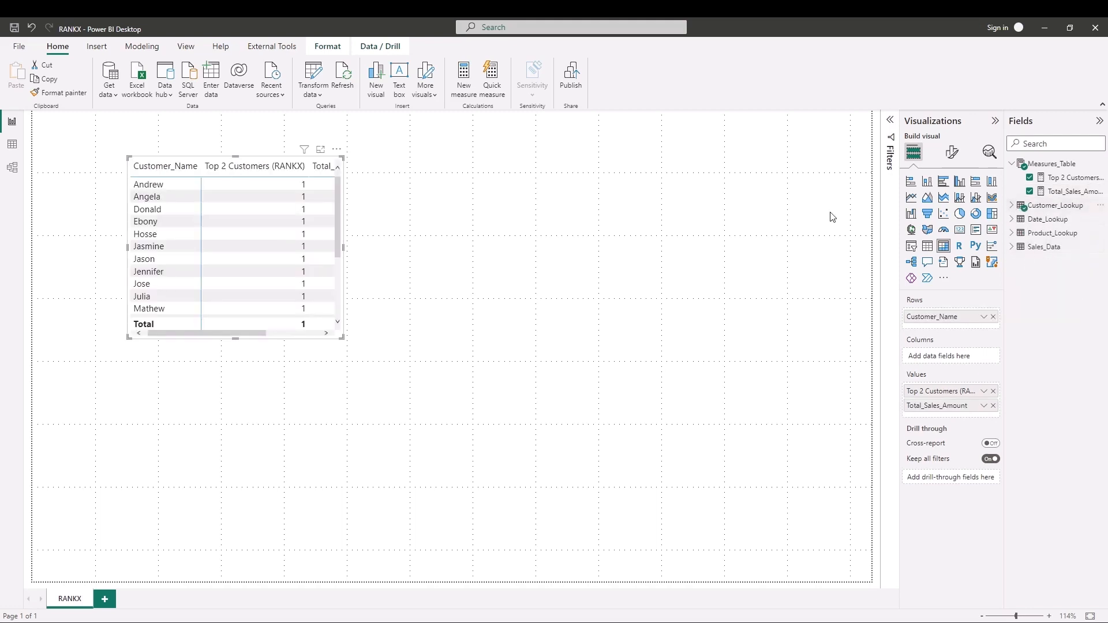
- Enlarge the matrix to fit all rows and columns, and place Total_Sales_Amount before Top 2 Customers (RANKX) in the values
drag(343, 338, 537, 472)
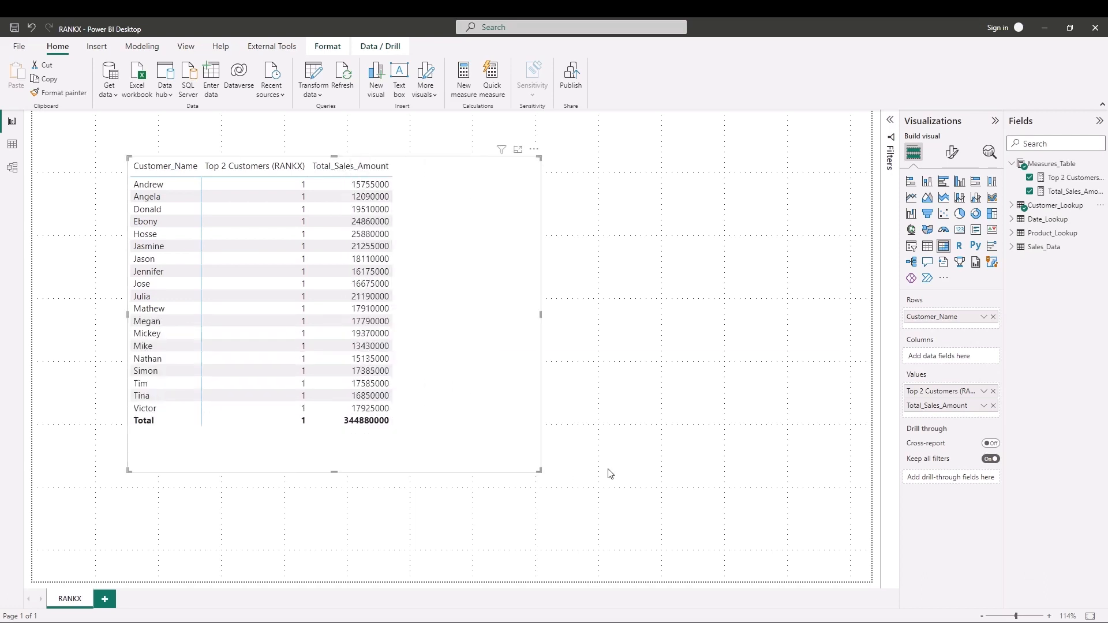
drag(914, 407, 917, 382)
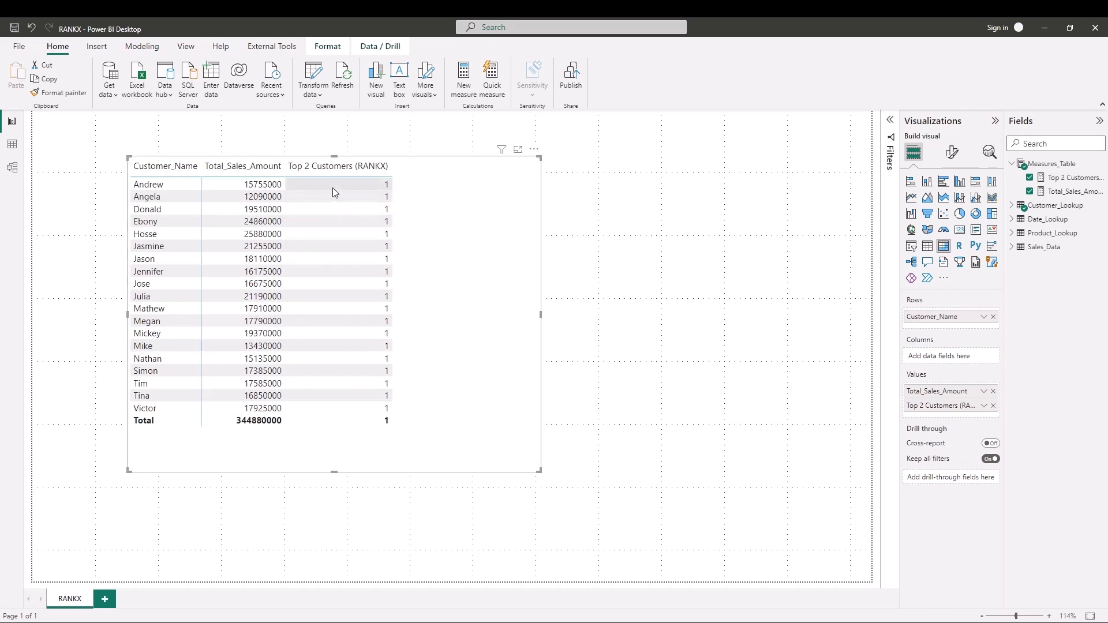
- Review the formula of the Top 2 Customers (RANKX) measure and close it without changes
click(1074, 177)
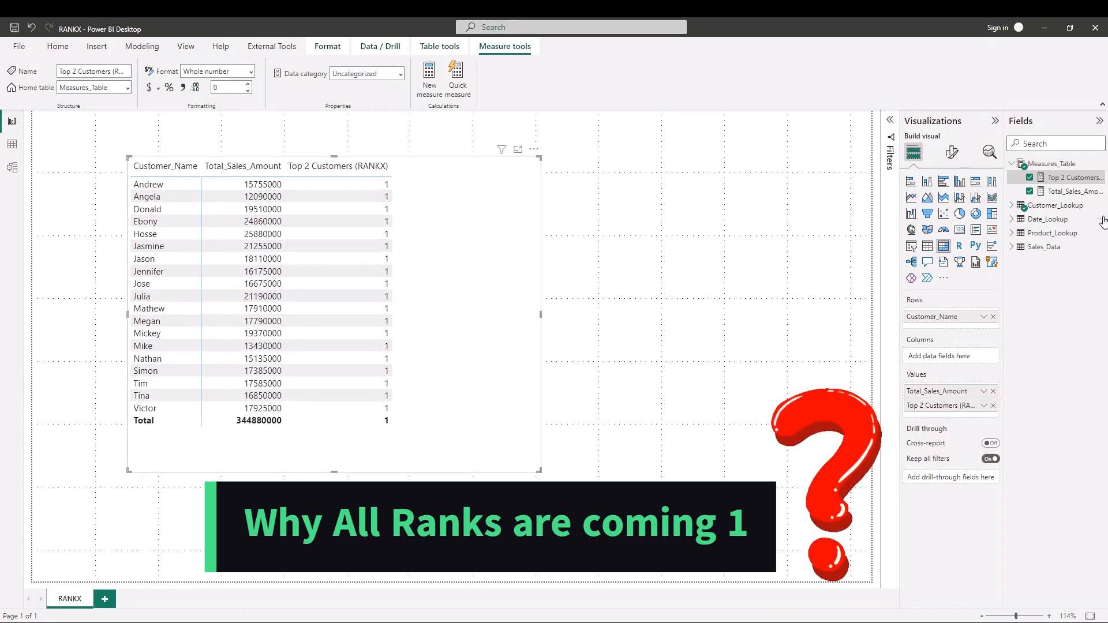
click(1076, 178)
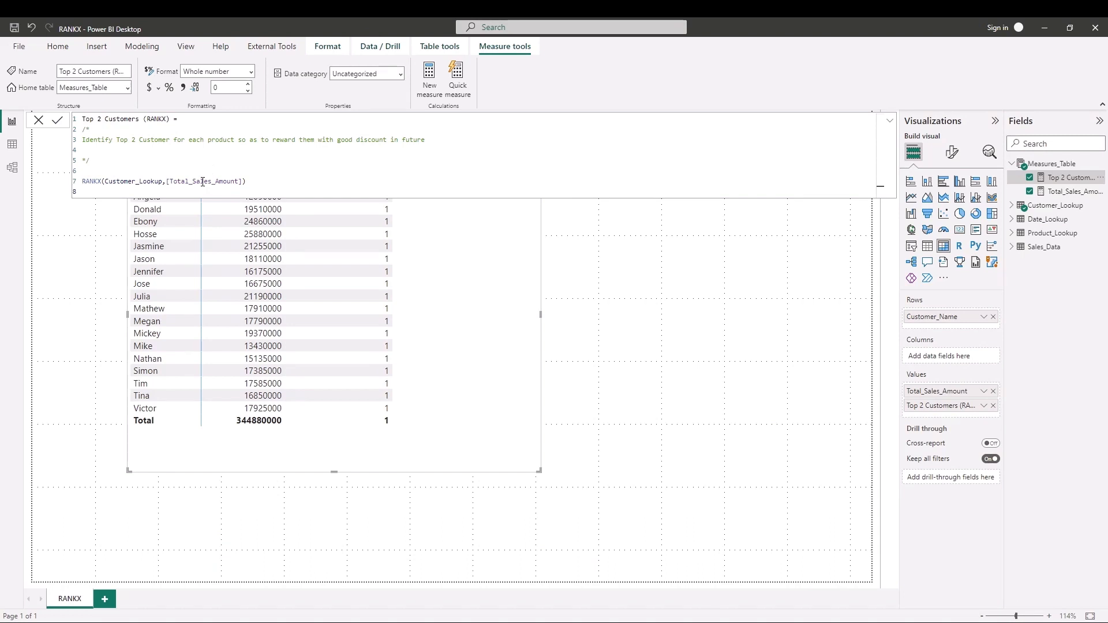
click(38, 121)
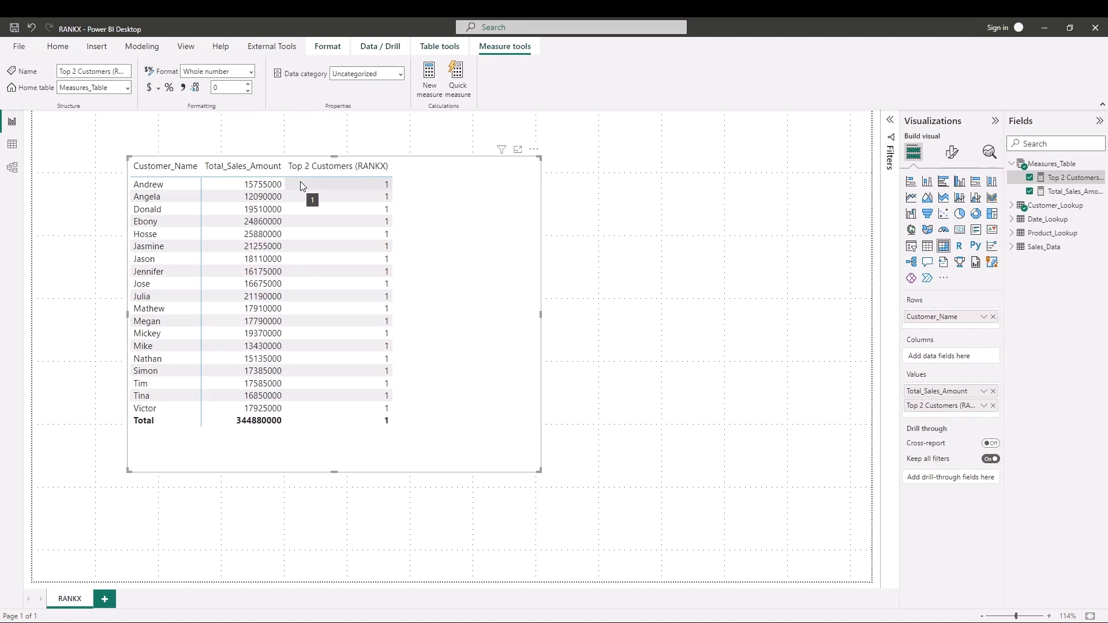
- Wrap Customer_Lookup in ALL() in the Top 2 Customers (RANKX) formula, giving RANKX(ALL(Customer_Lookup),[Total_Sales_Amount]), and commit it
click(1073, 179)
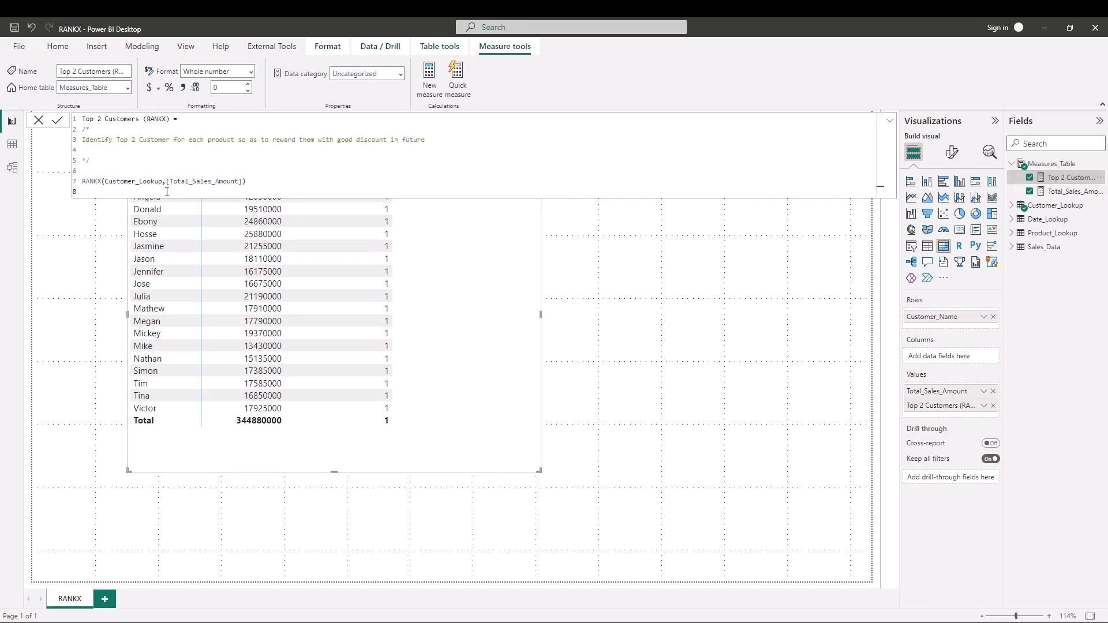
click(102, 181)
text(ALL()
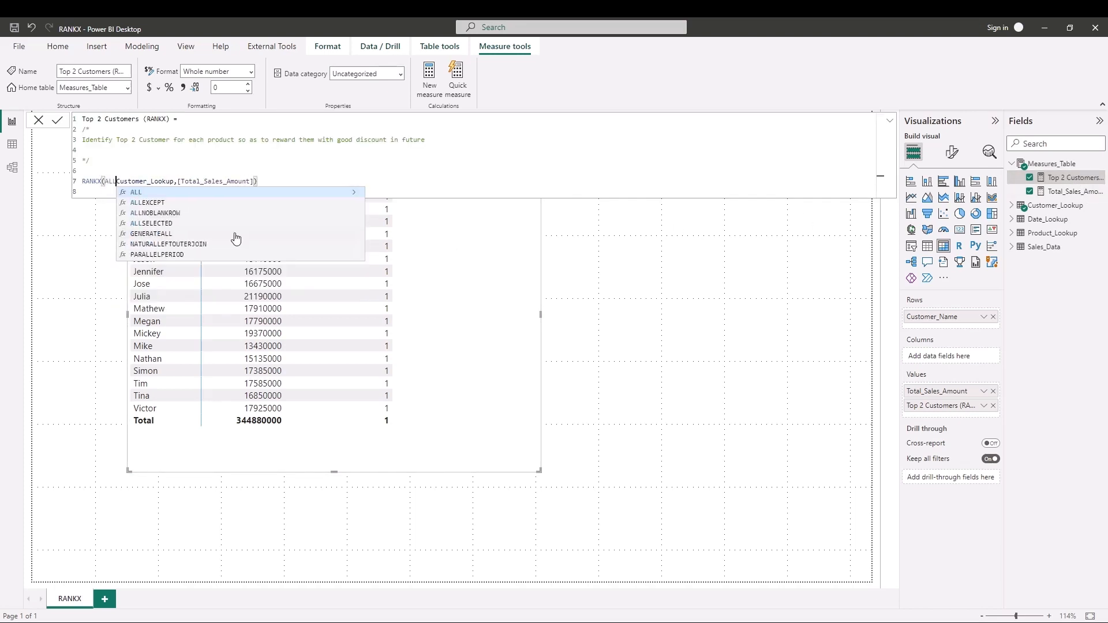
key(Right)
key(Right)
key(Right)
key(Right)
key(Right)
key(Right)
key(Right)
key(Right)
key(Right)
key(Right)
key(Right)
key(Right)
key(Right)
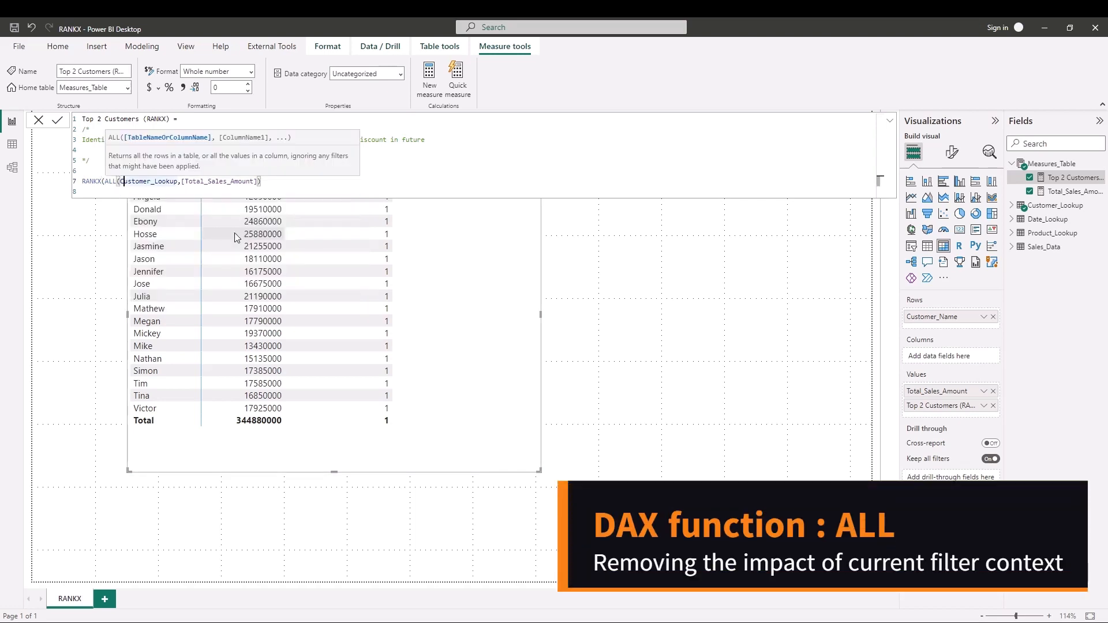
key(Right)
key(Right)
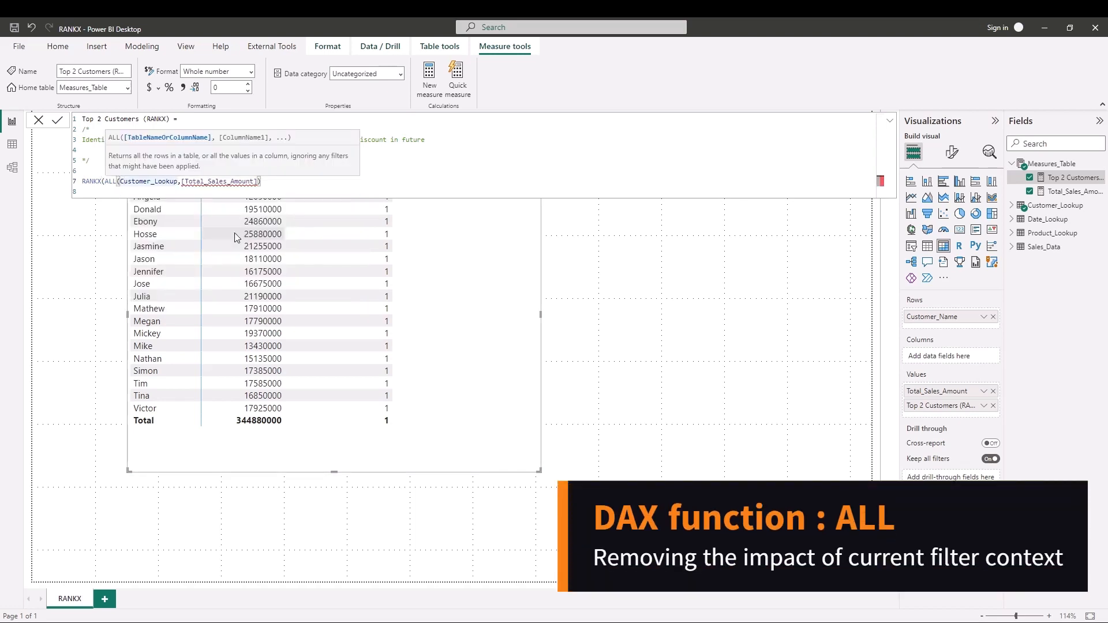
text())
key(Down)
key(Return)
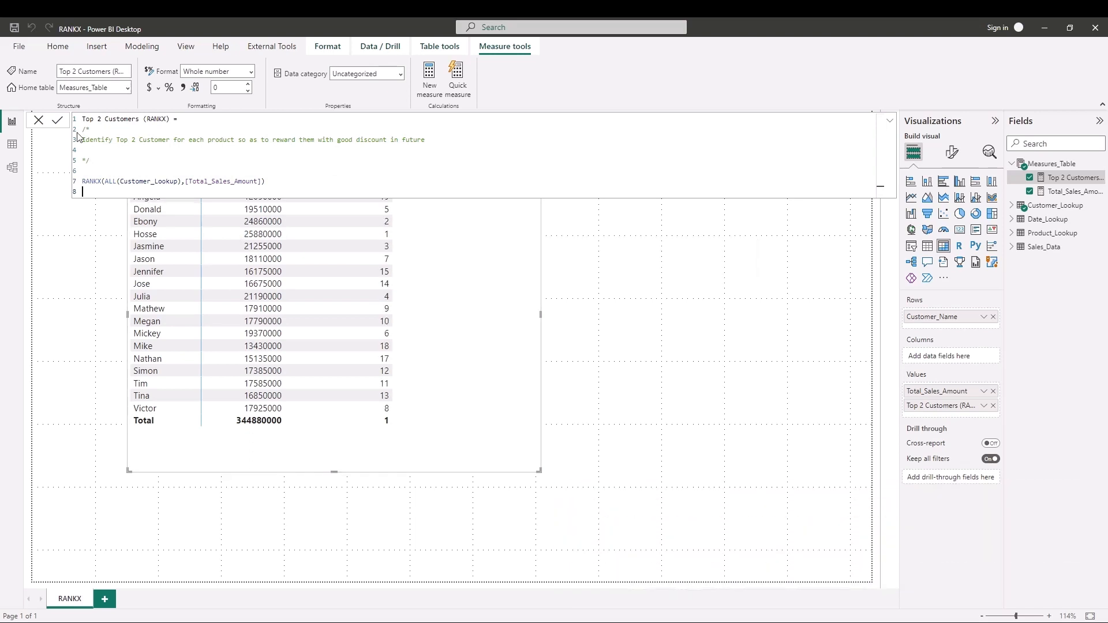
click(39, 120)
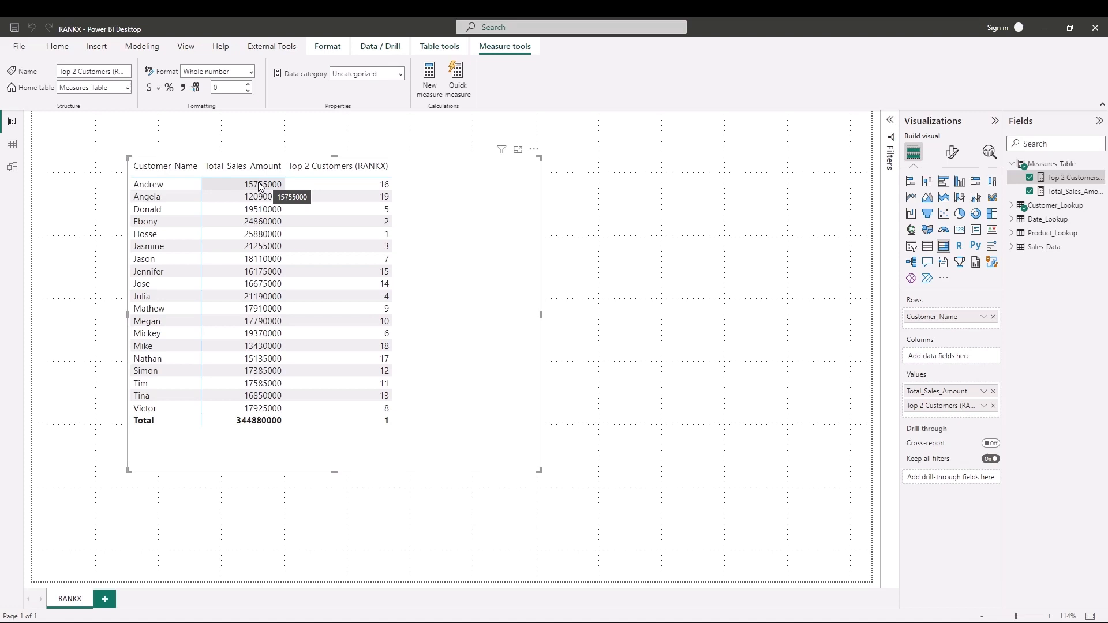
- Recheck the measure's formula and sort the matrix by Top 2 Customers (RANKX) in ascending order
click(1068, 177)
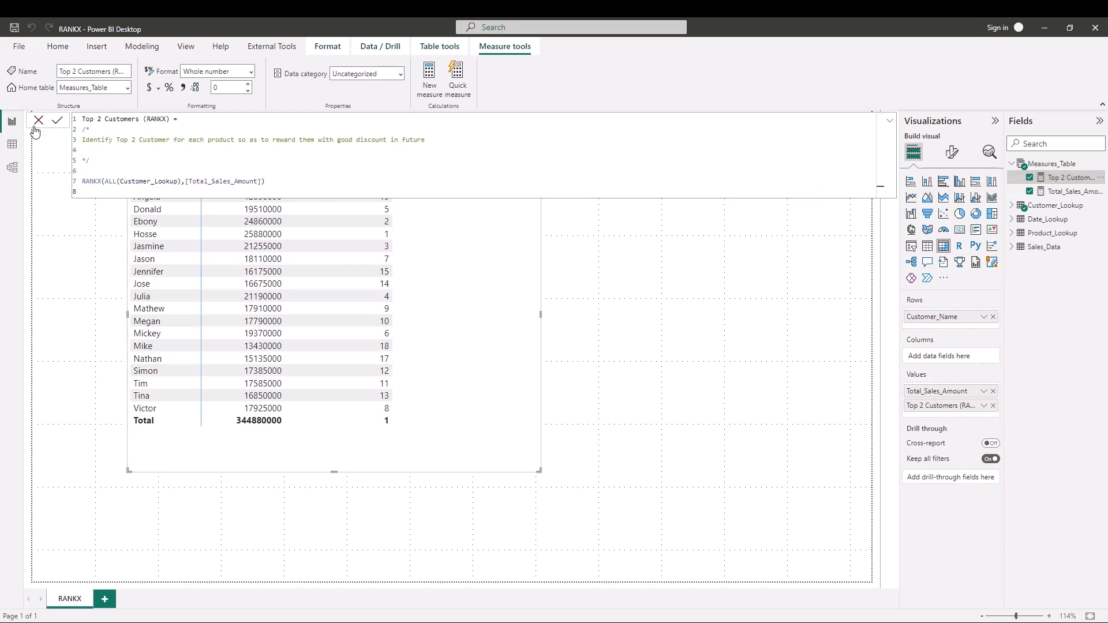
click(37, 123)
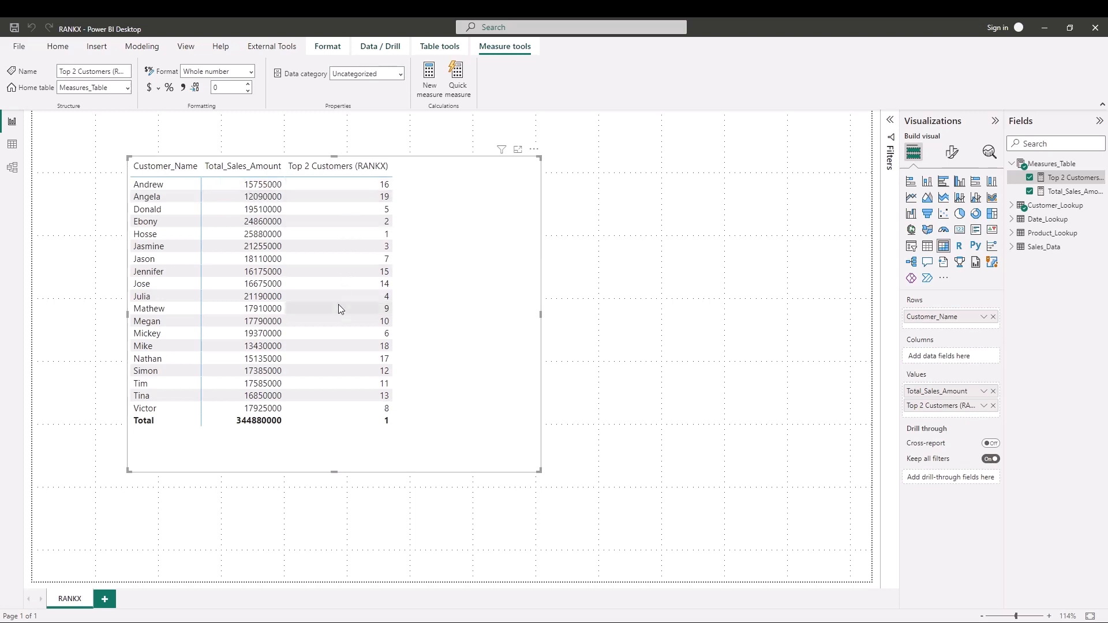
click(323, 176)
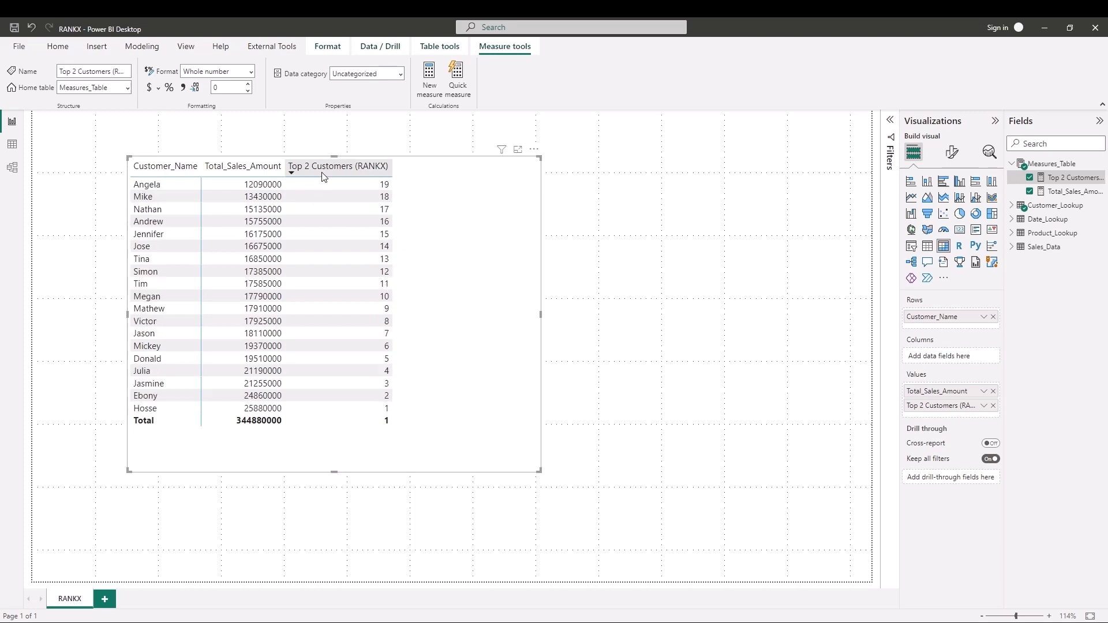
click(323, 176)
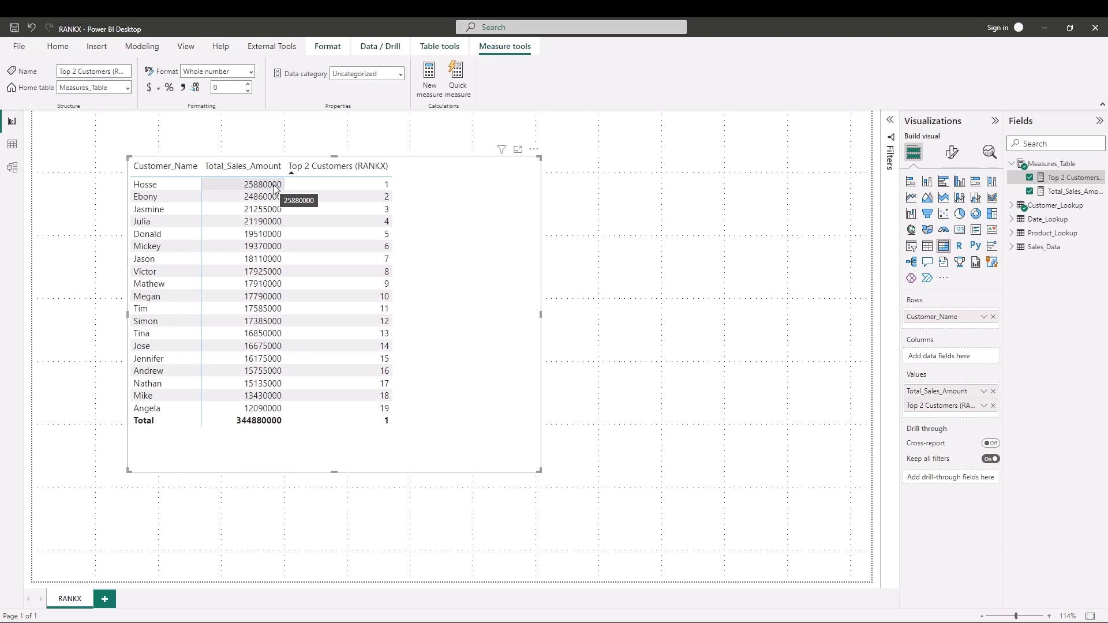
click(273, 185)
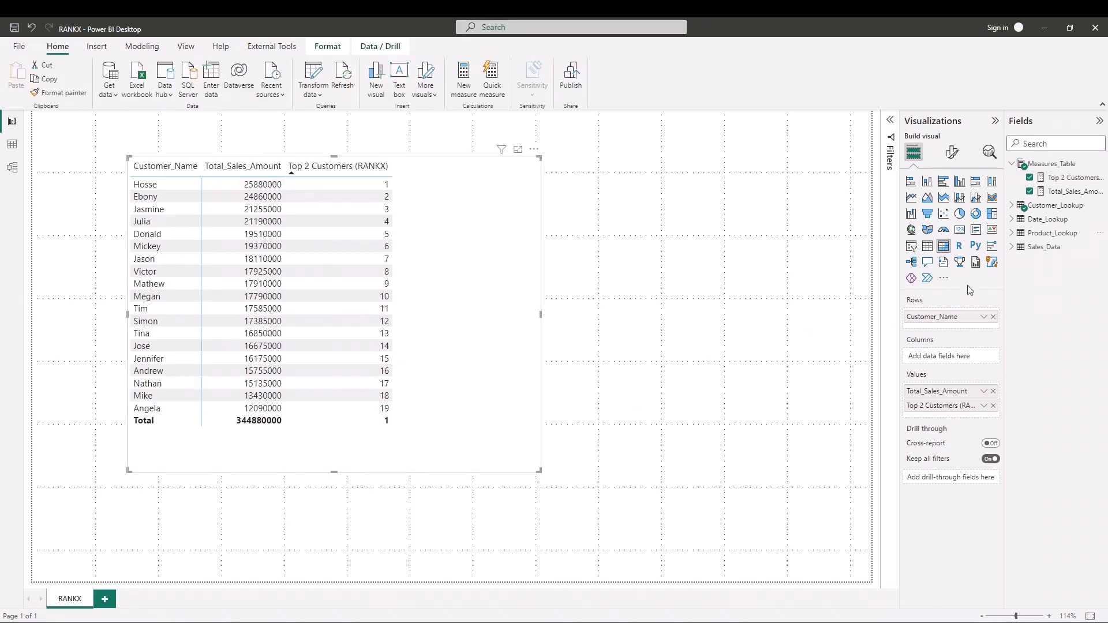
- Add a blank value argument and ASC order to RANKX in the Top 2 Customers (RANKX) measure, then commit and collapse the formula
click(1055, 180)
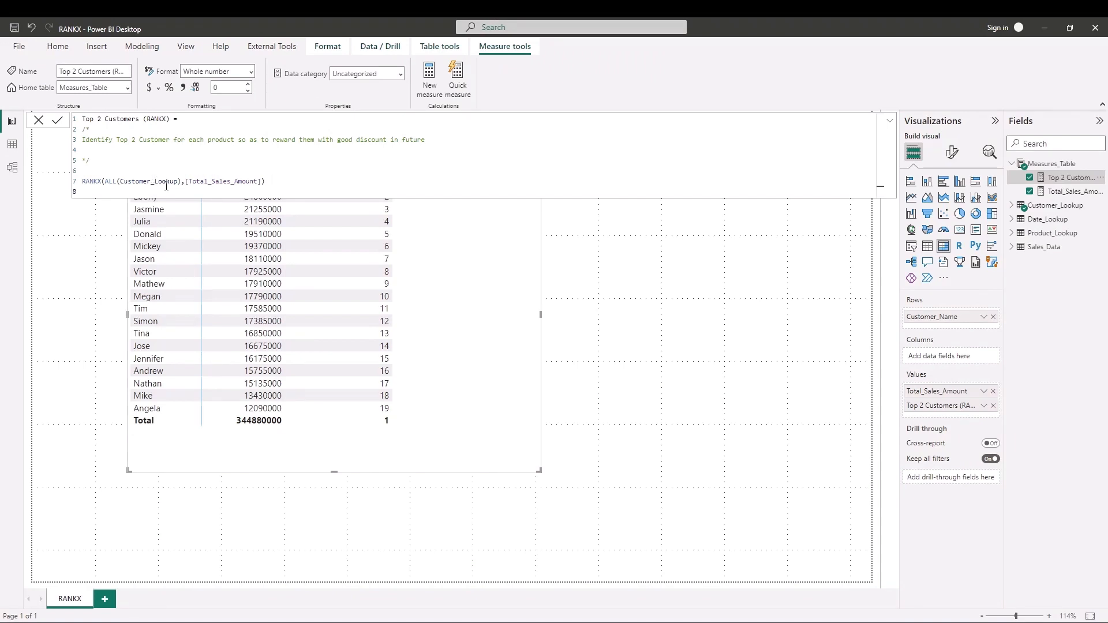
click(263, 182)
scroll(326, 191, up, 4)
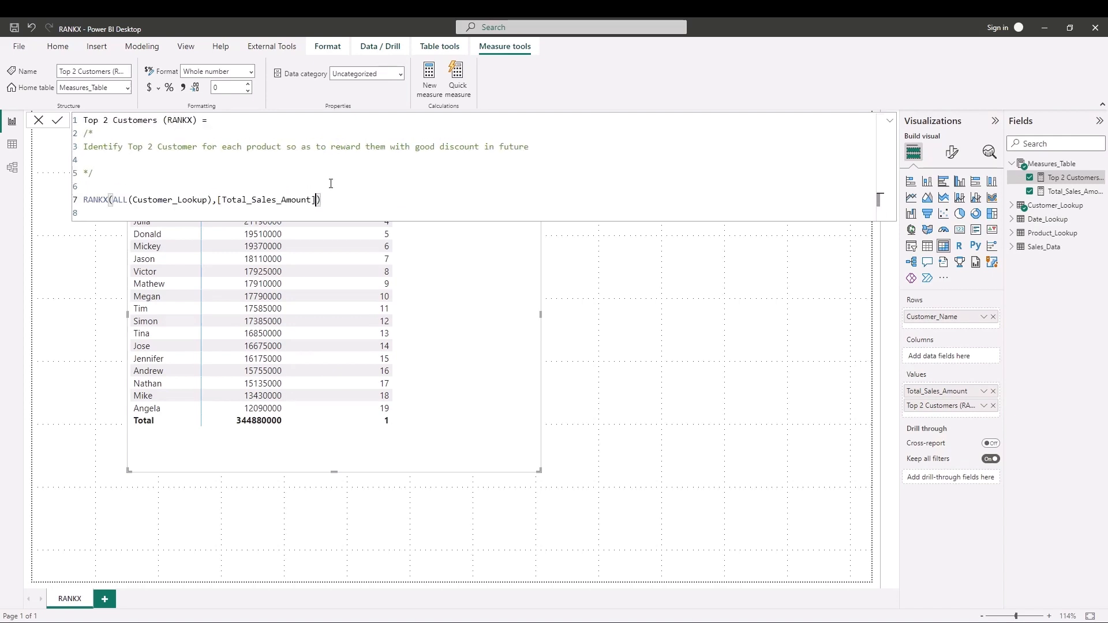
click(890, 124)
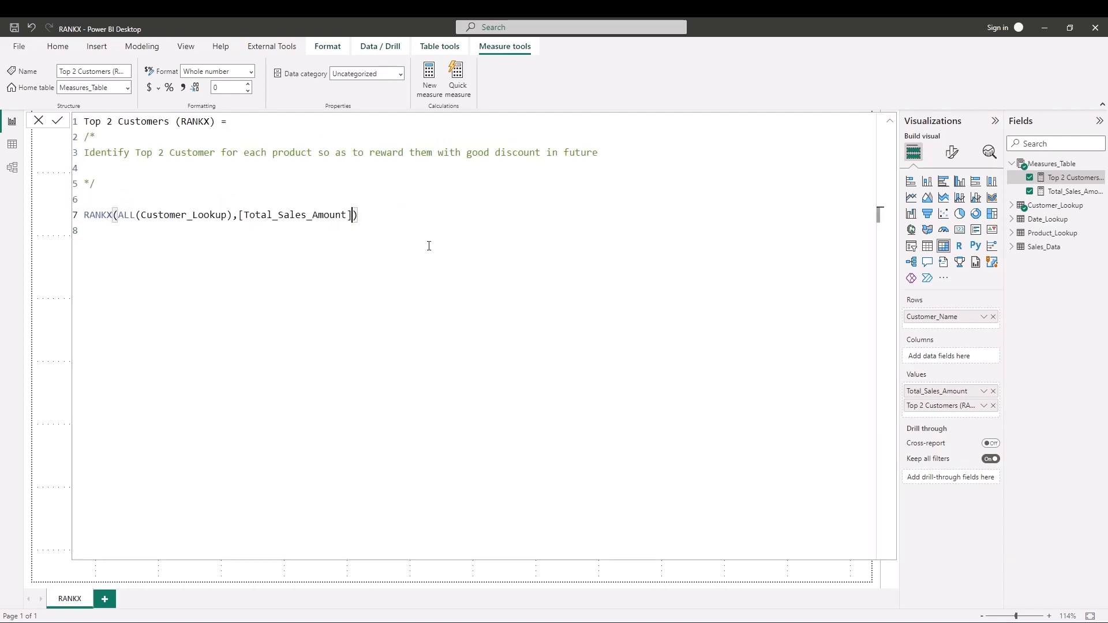
click(191, 214)
click(285, 214)
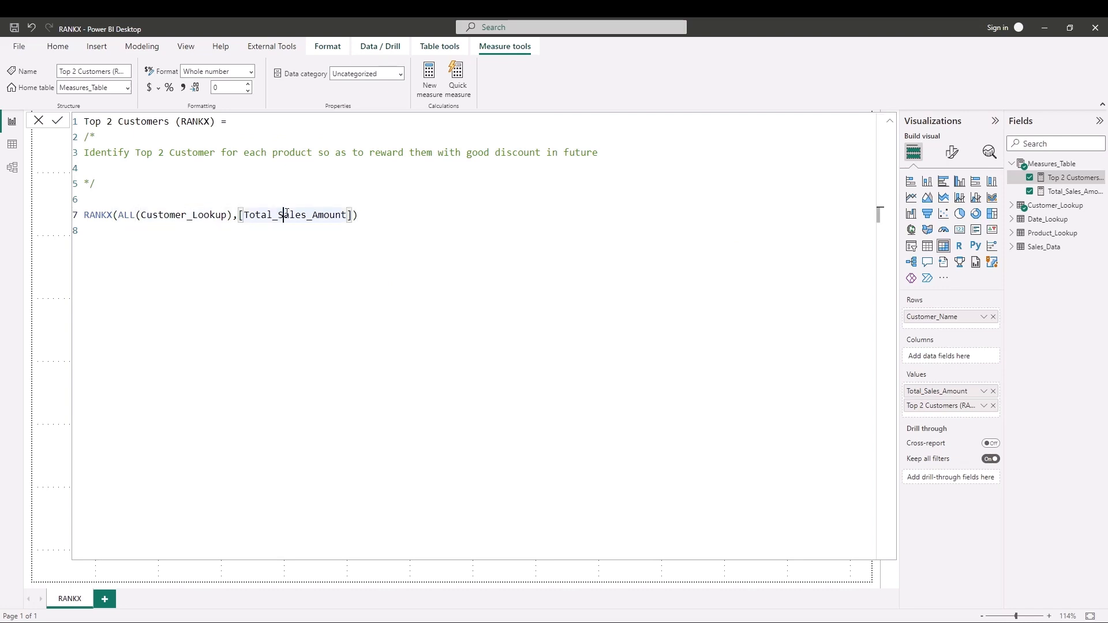
click(355, 217)
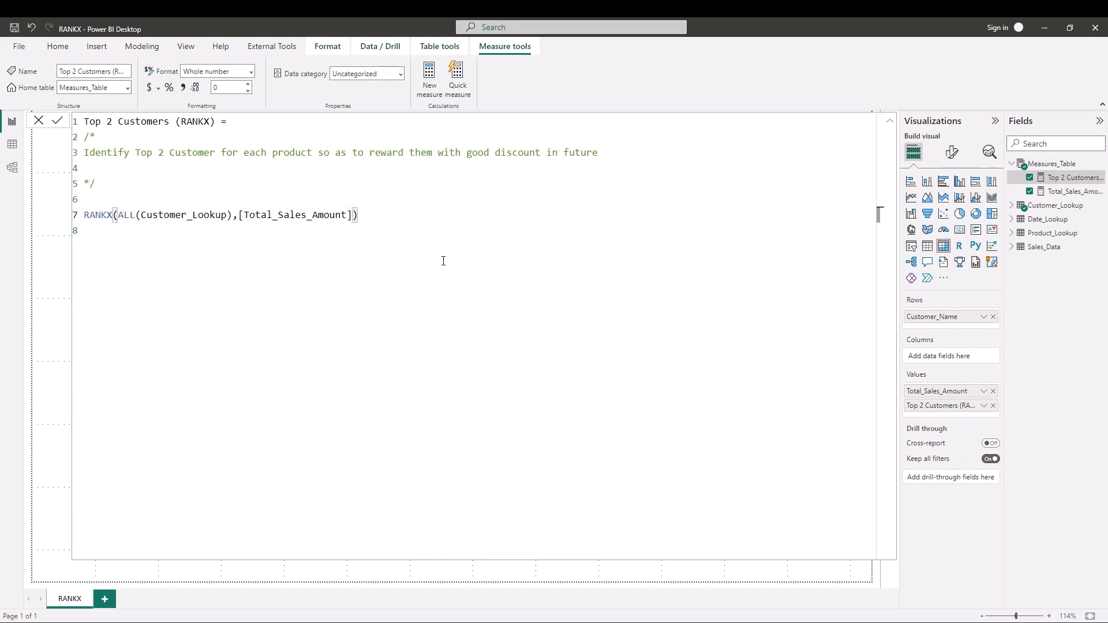
text(,)
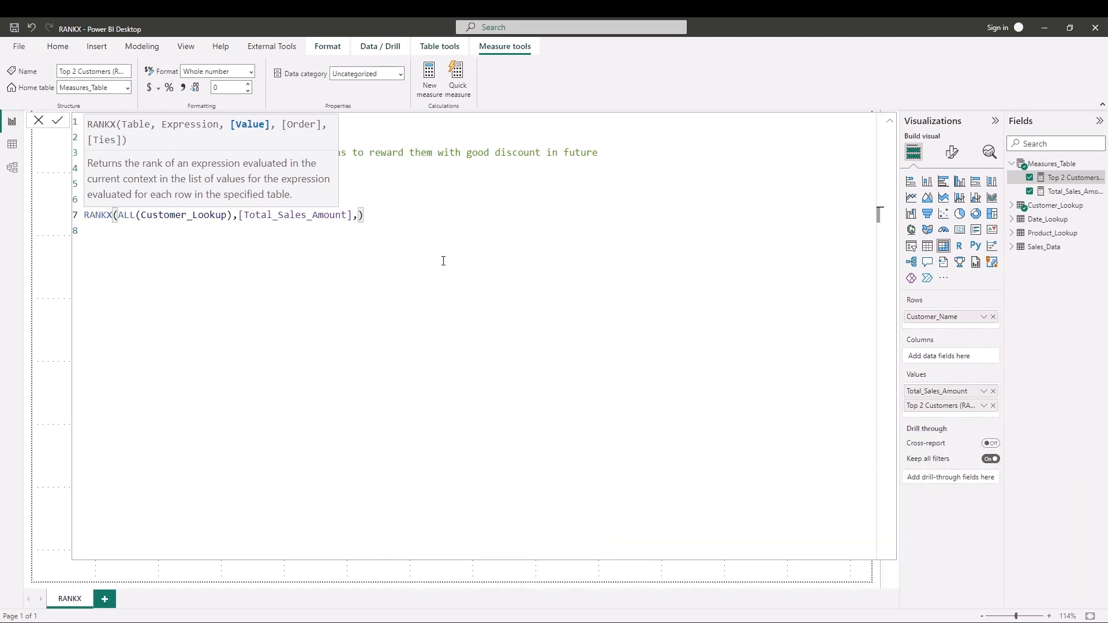
text(,)
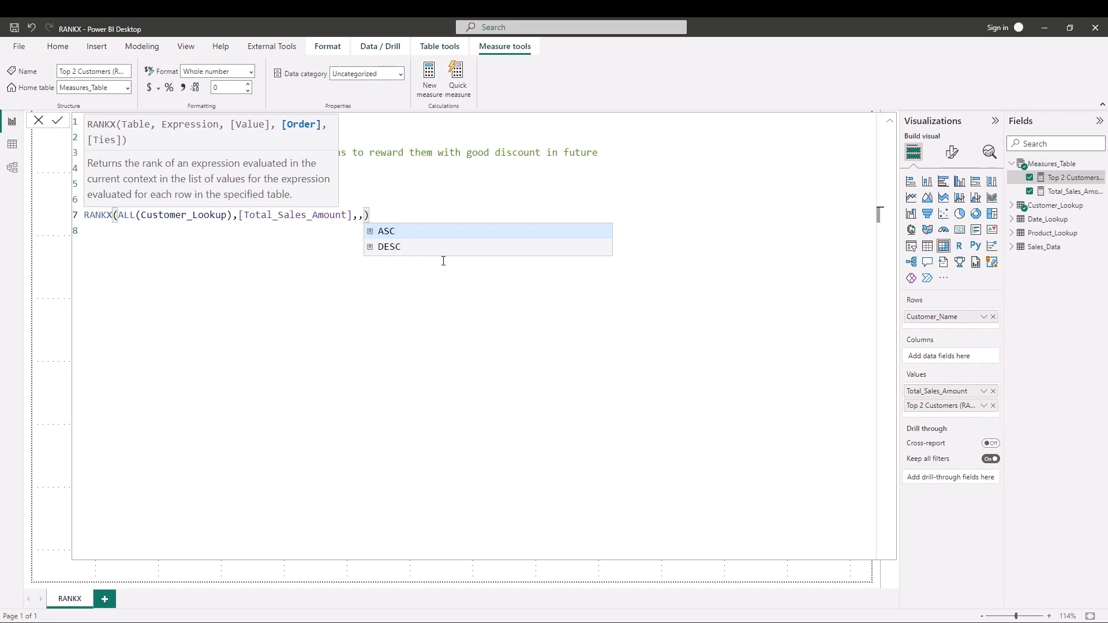
text(ASC)
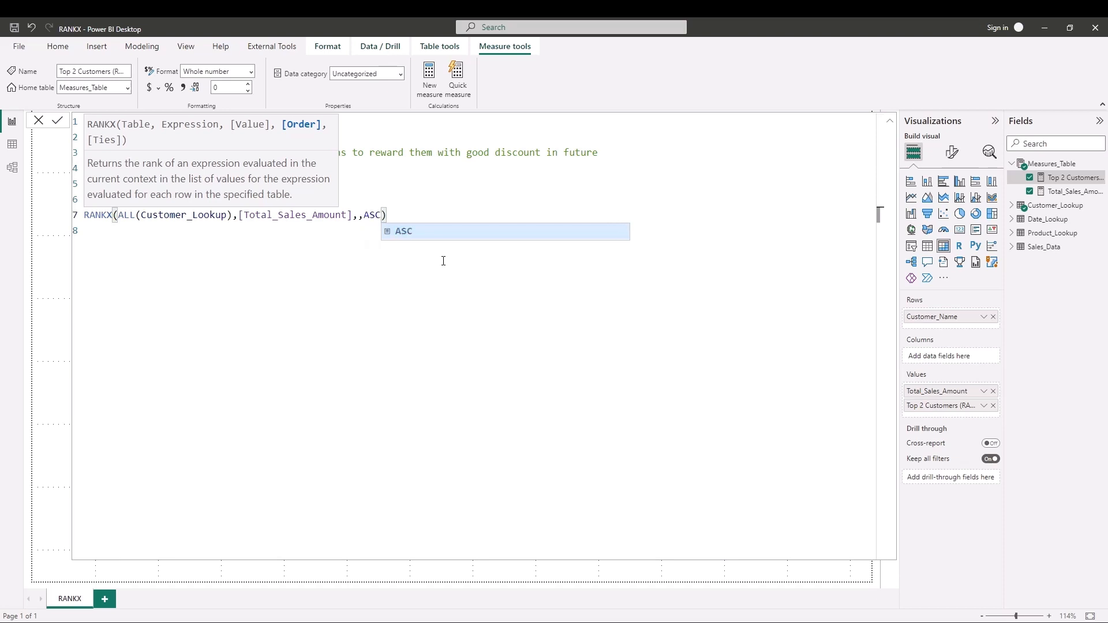
click(400, 322)
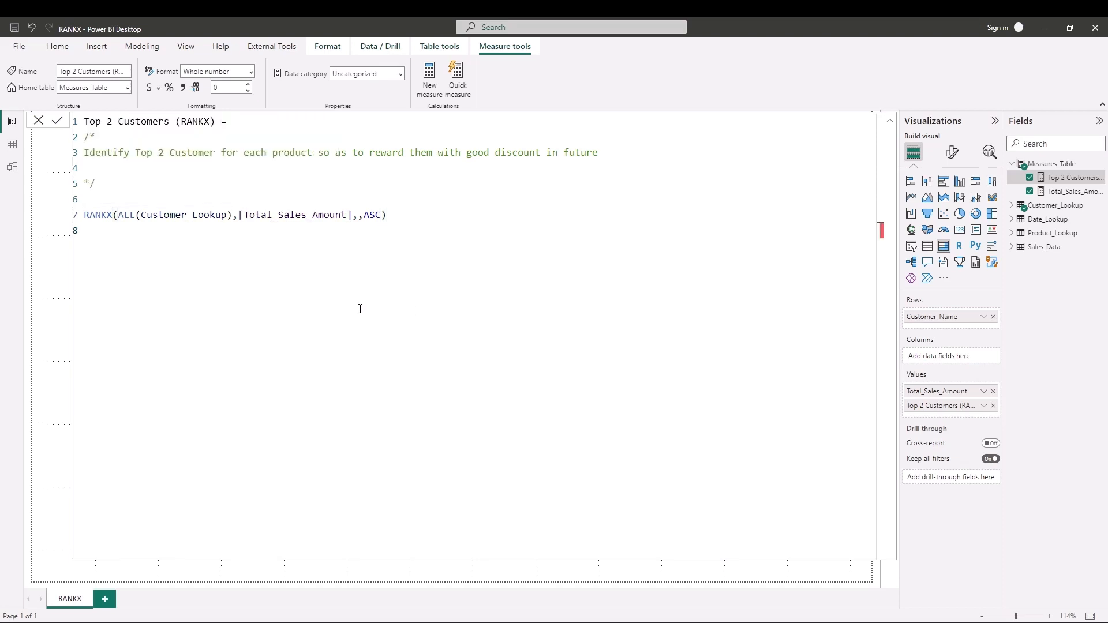
click(57, 120)
click(889, 121)
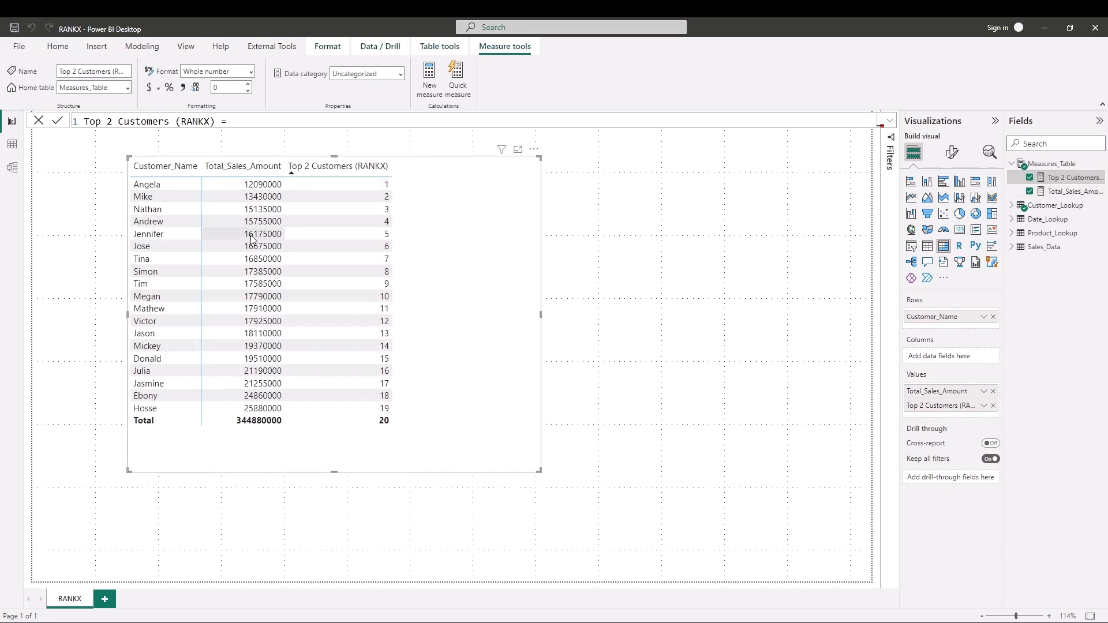
- Replace the ASC order argument with DESC in the Top 2 Customers (RANKX) formula, commit it and close the formula
click(892, 122)
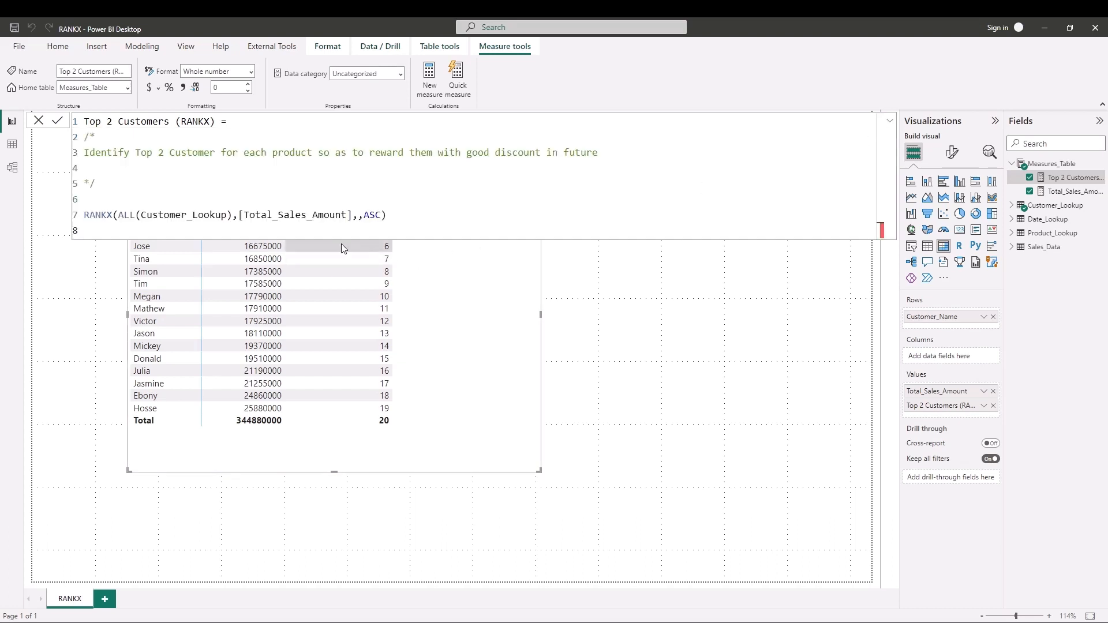
double_click(372, 215)
text(DESC)
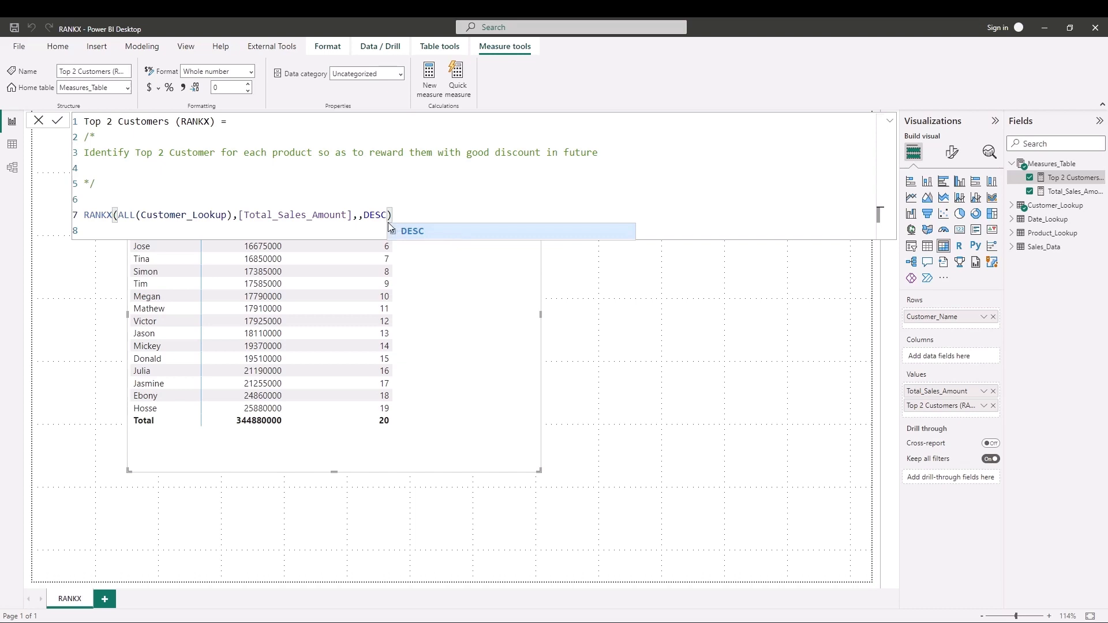
text(,)
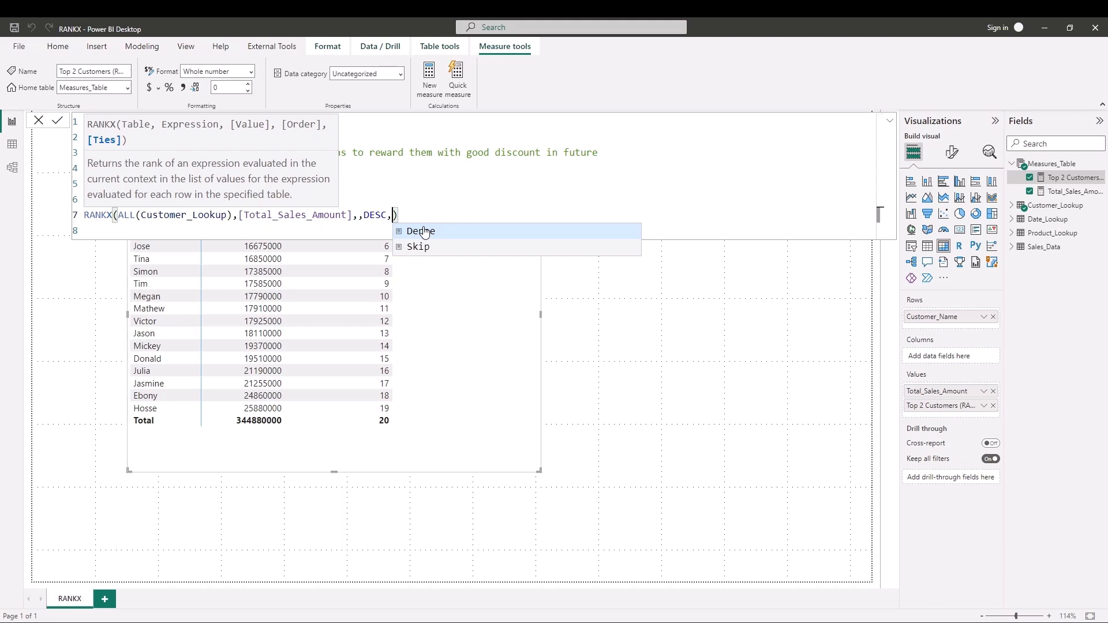
key(BackSpace)
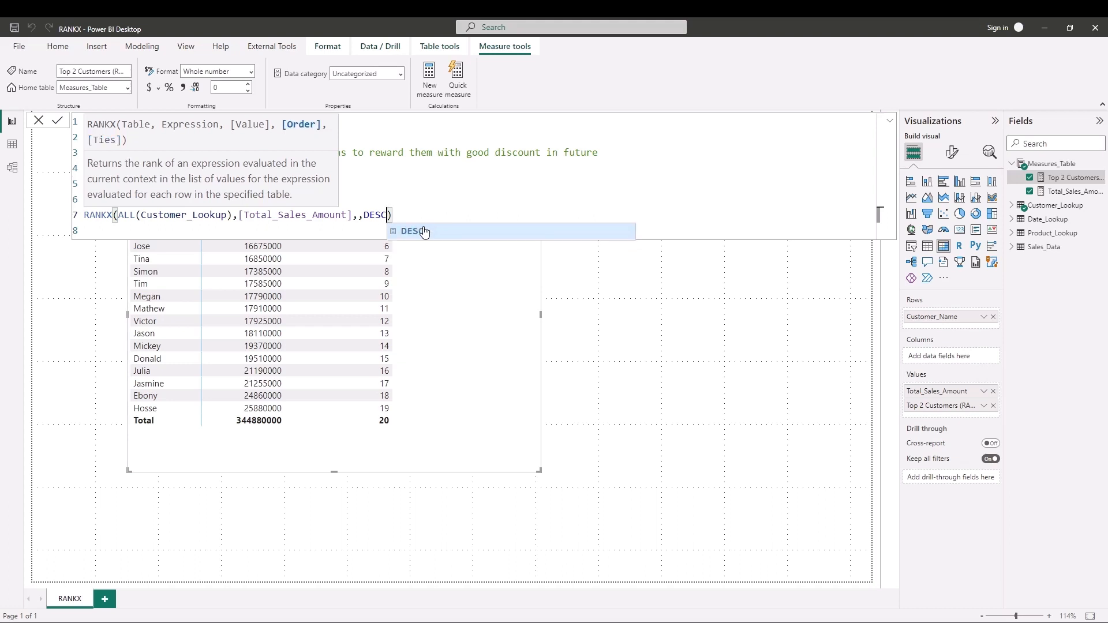
click(58, 123)
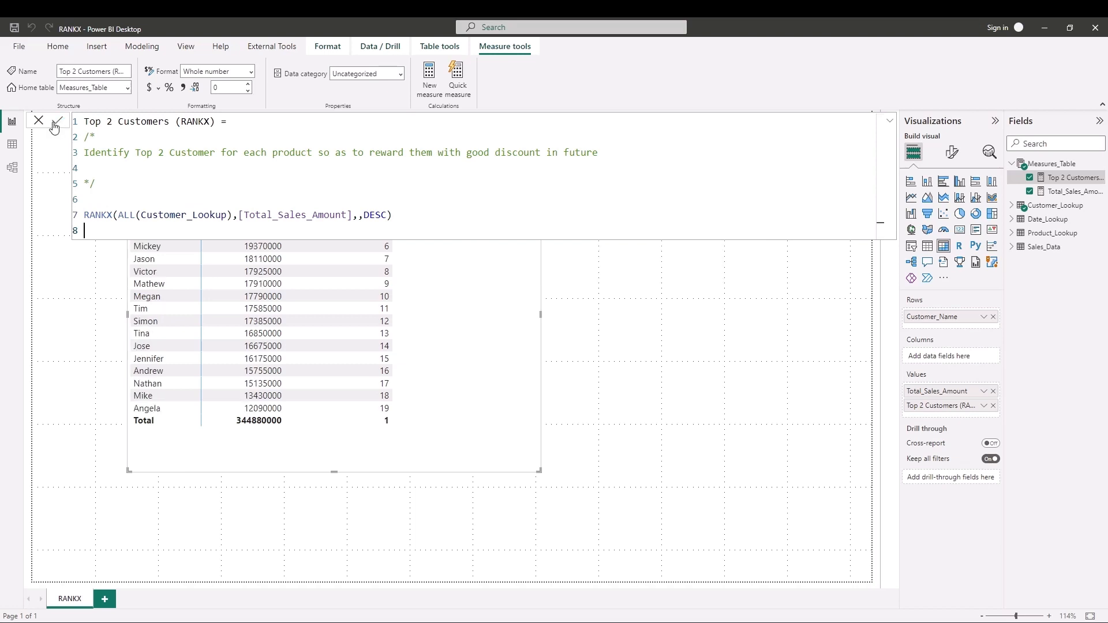
click(36, 121)
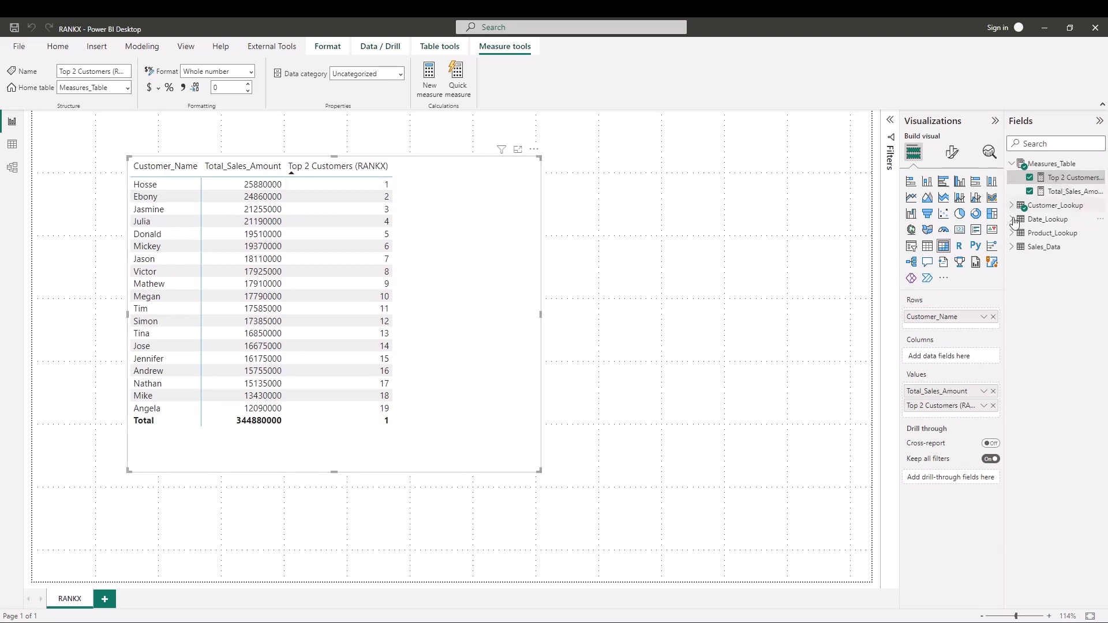
- Add an empty slicer beside the matrix, narrowing it and extending it upward in the free canvas area
click(709, 304)
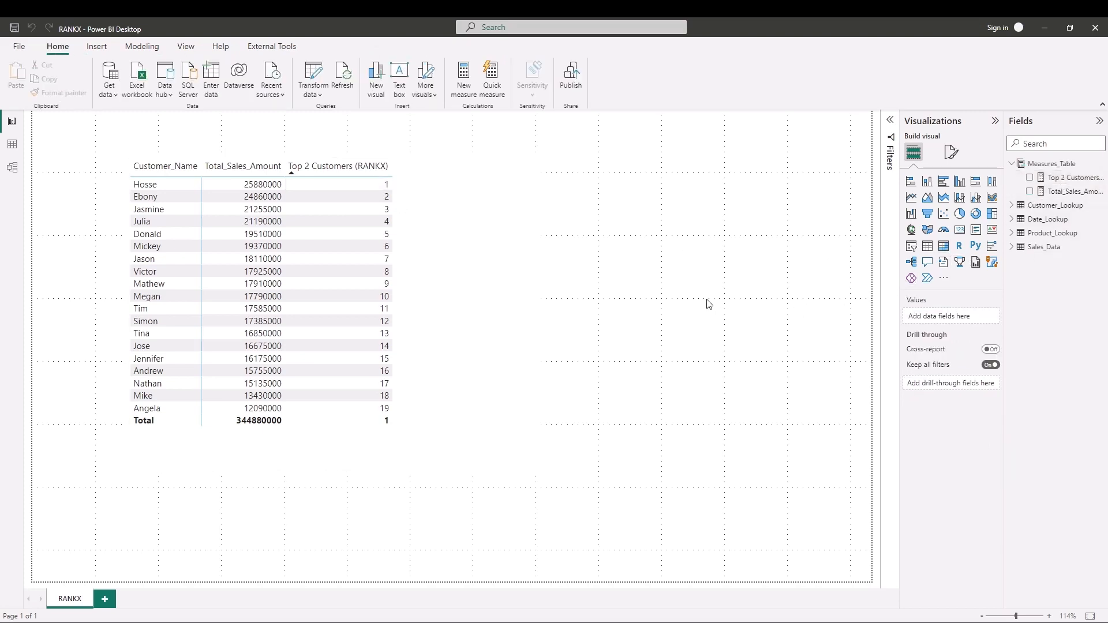
click(908, 248)
drag(525, 505, 816, 315)
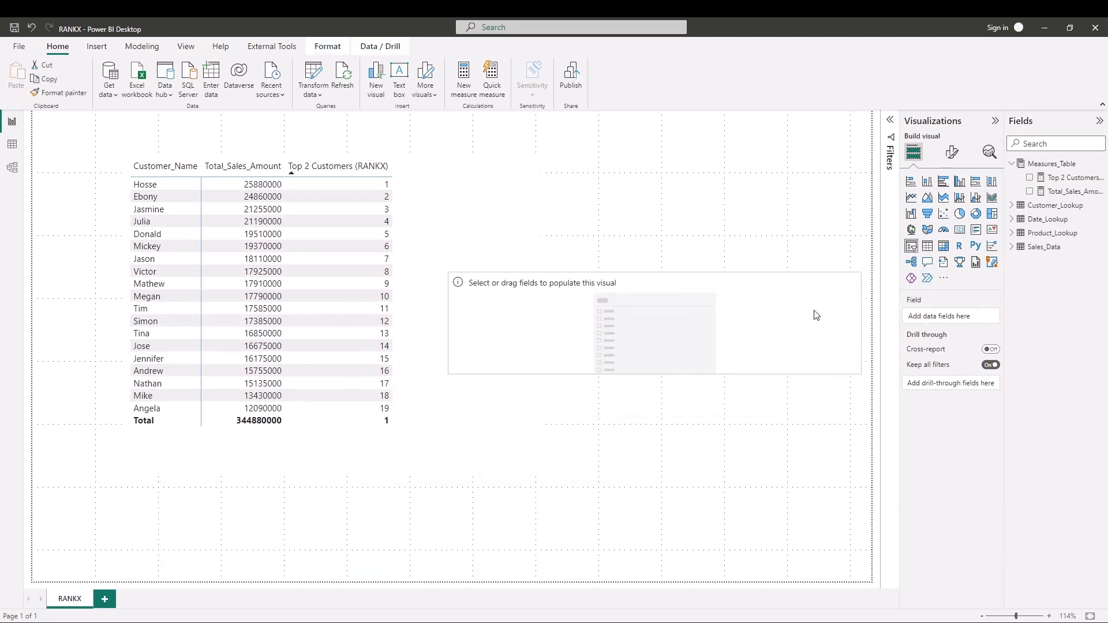
drag(449, 323, 680, 263)
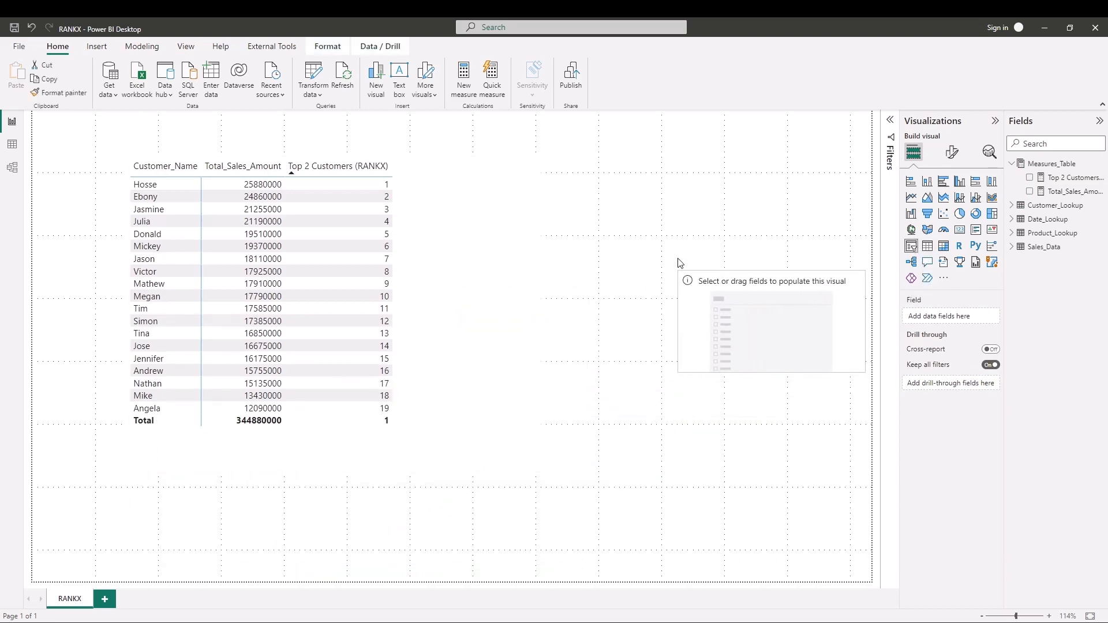
click(773, 268)
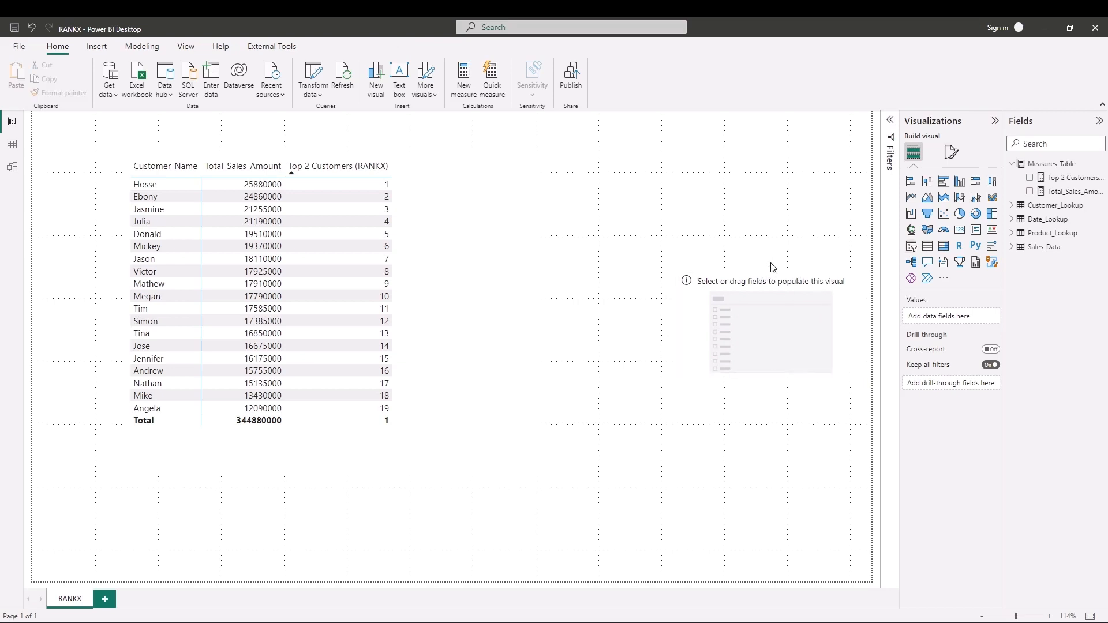
click(773, 267)
drag(772, 268, 772, 208)
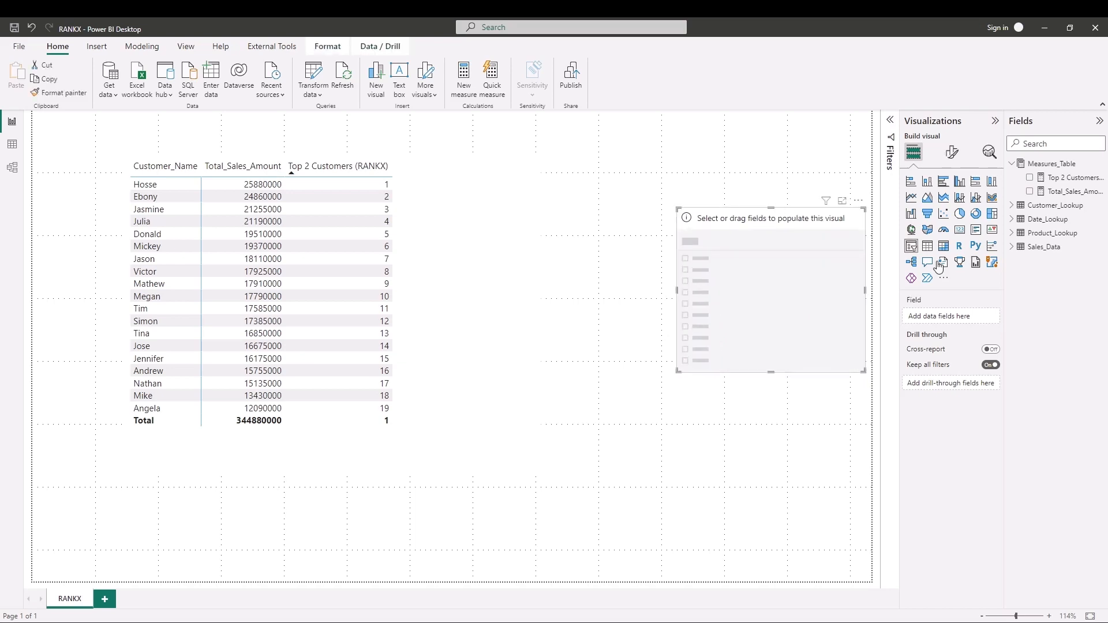
- Populate the slicer with Product_Name from Product_Lookup and filter the report to AC
click(1011, 233)
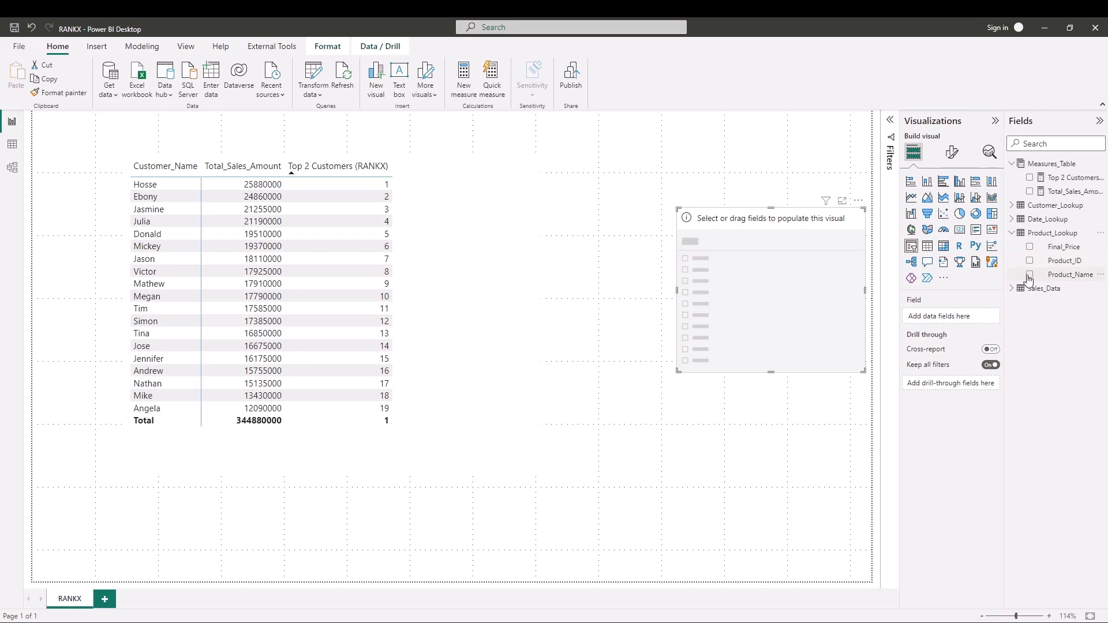
drag(1029, 279, 779, 341)
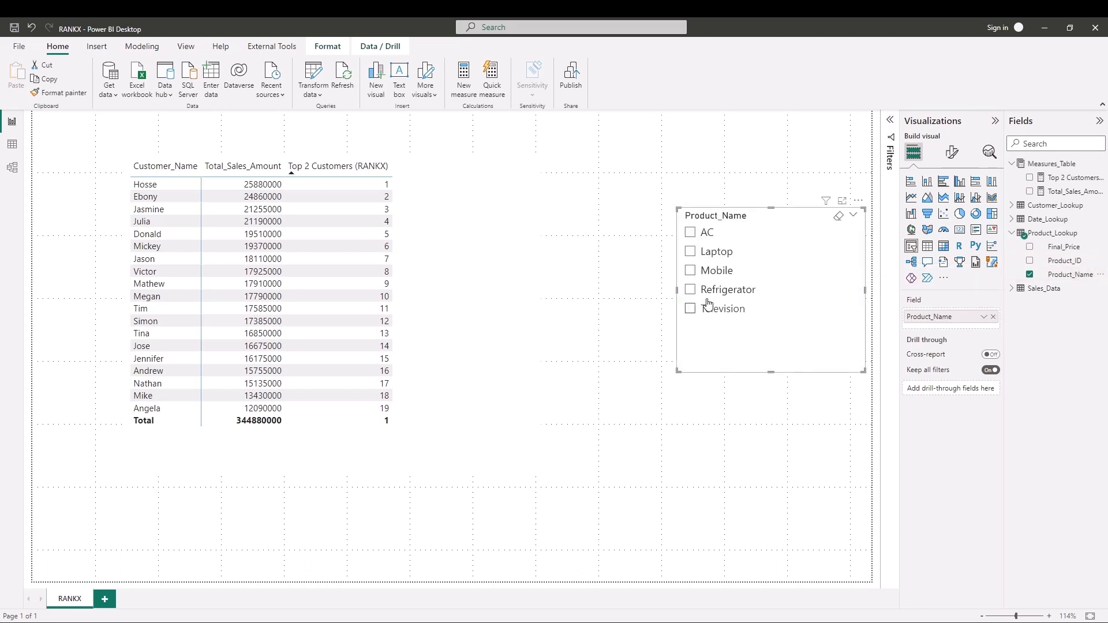
click(691, 233)
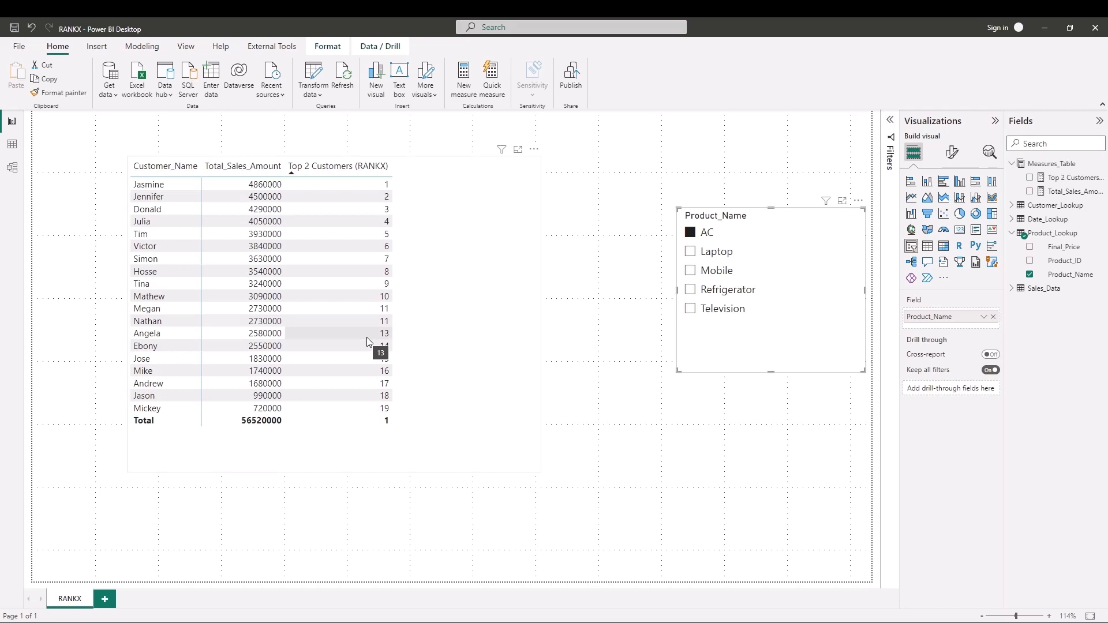
- Add Dense as the ties argument after DESC in the Top 2 Customers (RANKX) formula, commit it and close the formula
click(1069, 179)
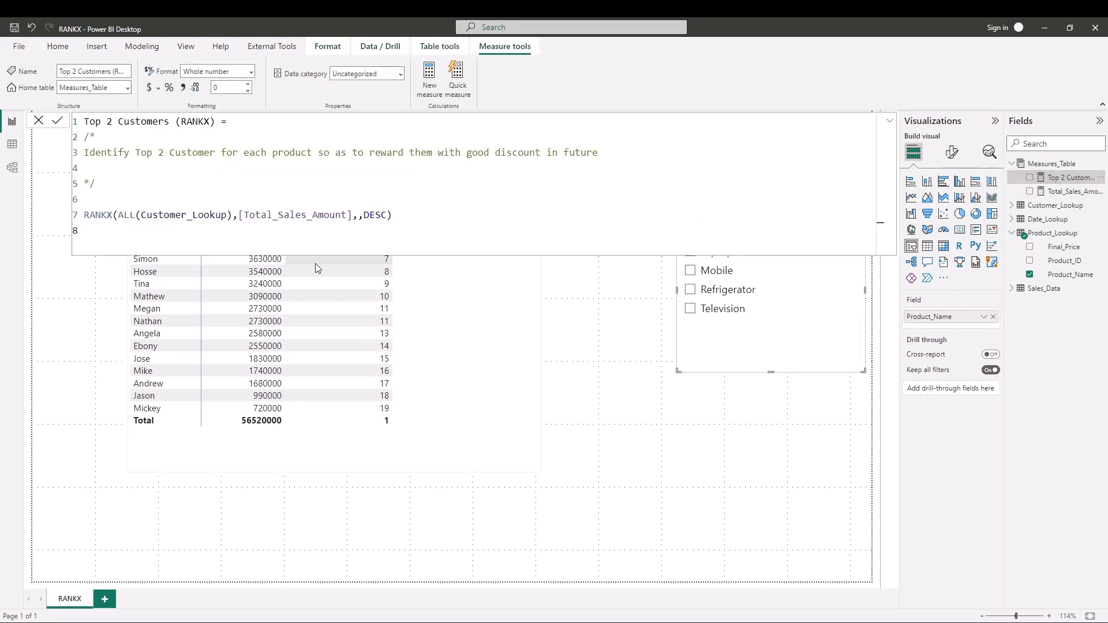
drag(365, 215, 387, 215)
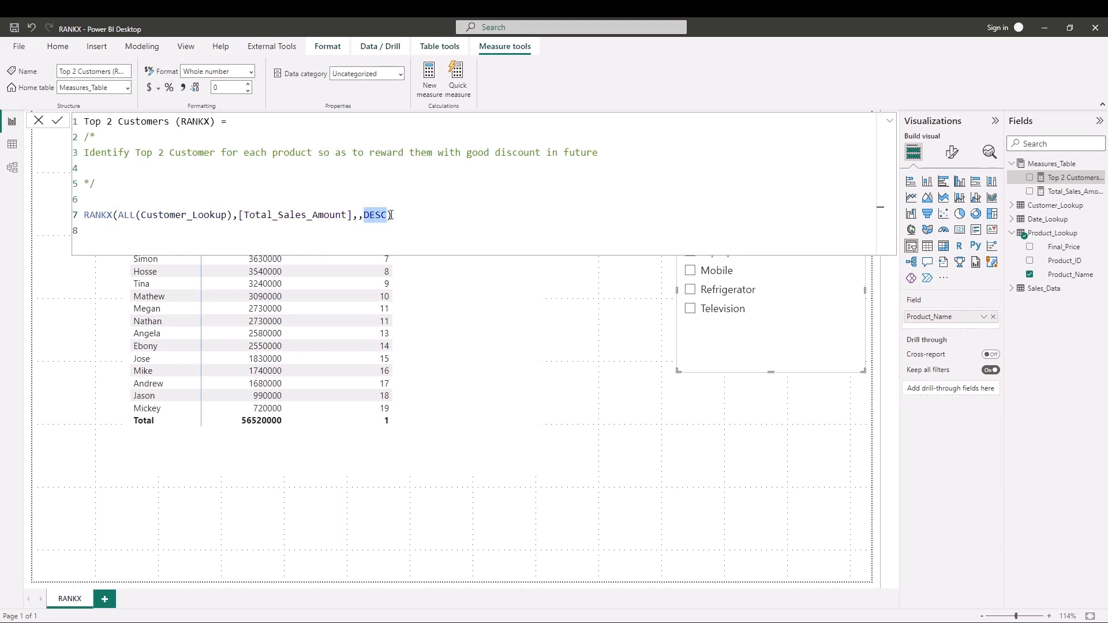
click(387, 215)
text(,Dense)
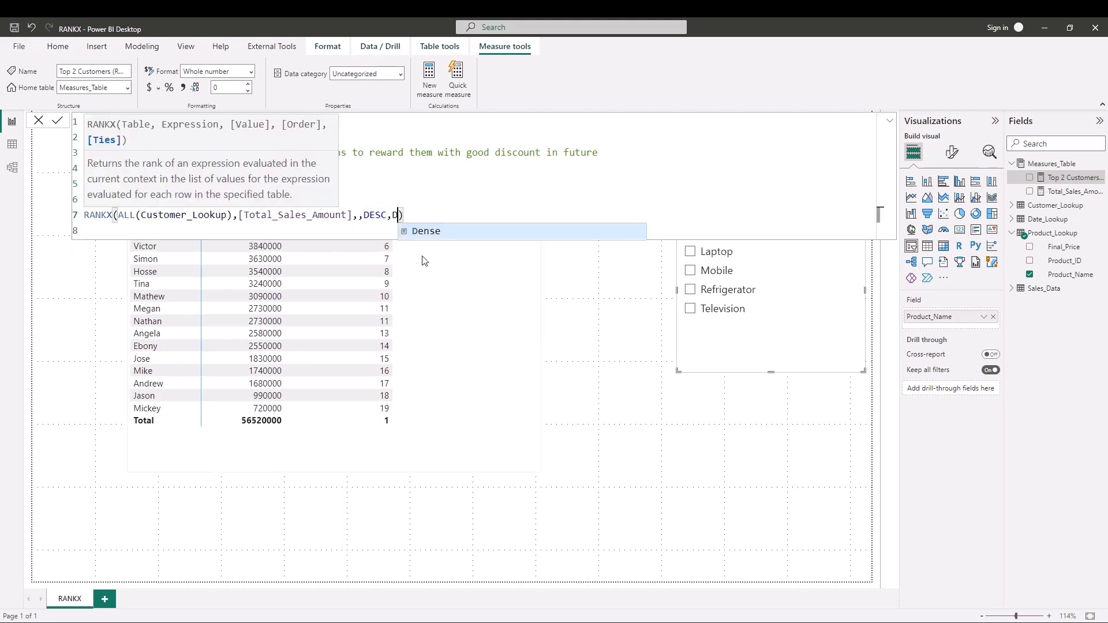
click(618, 326)
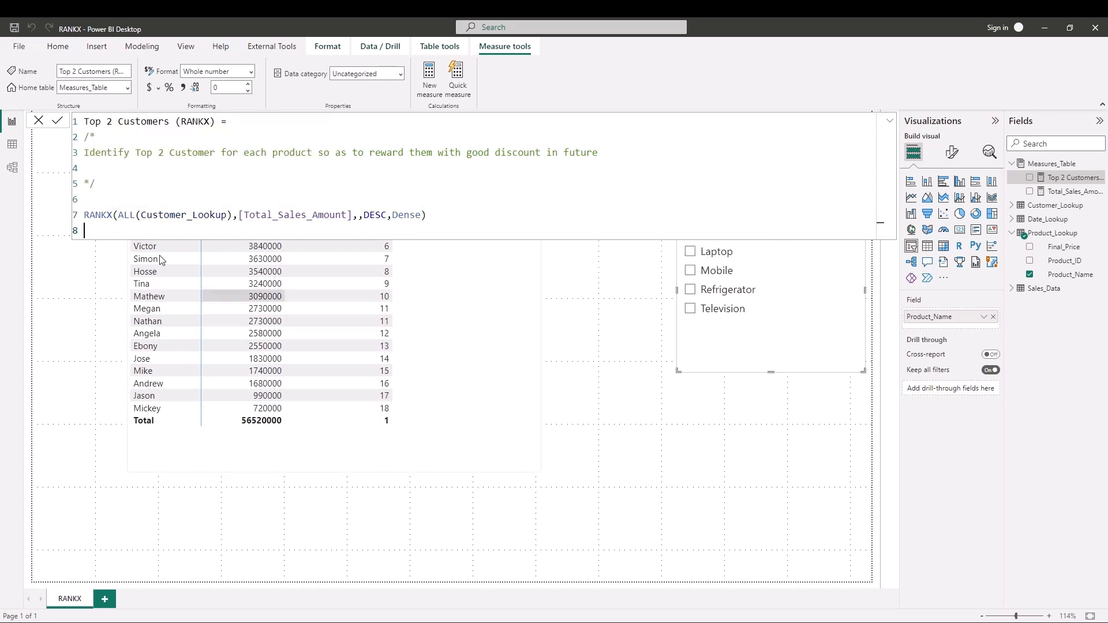
click(38, 117)
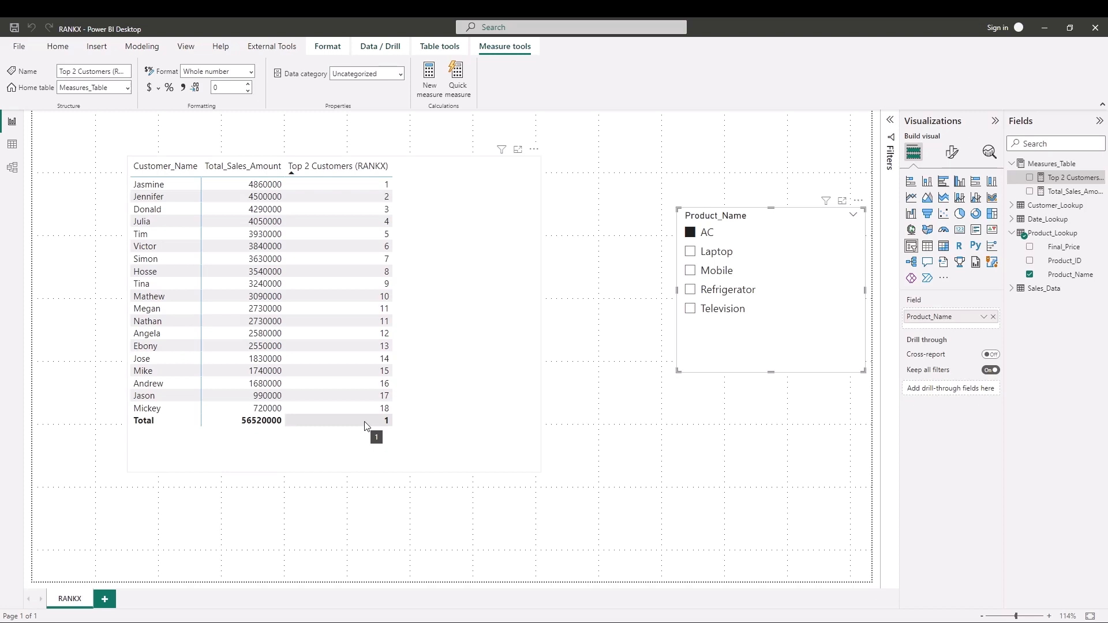
- Insert IF(HASONEVALUE(Customer_Lookup[Customer_Name]), before the RANKX expression in the Top 2 Customers (RANKX) formula
click(1073, 178)
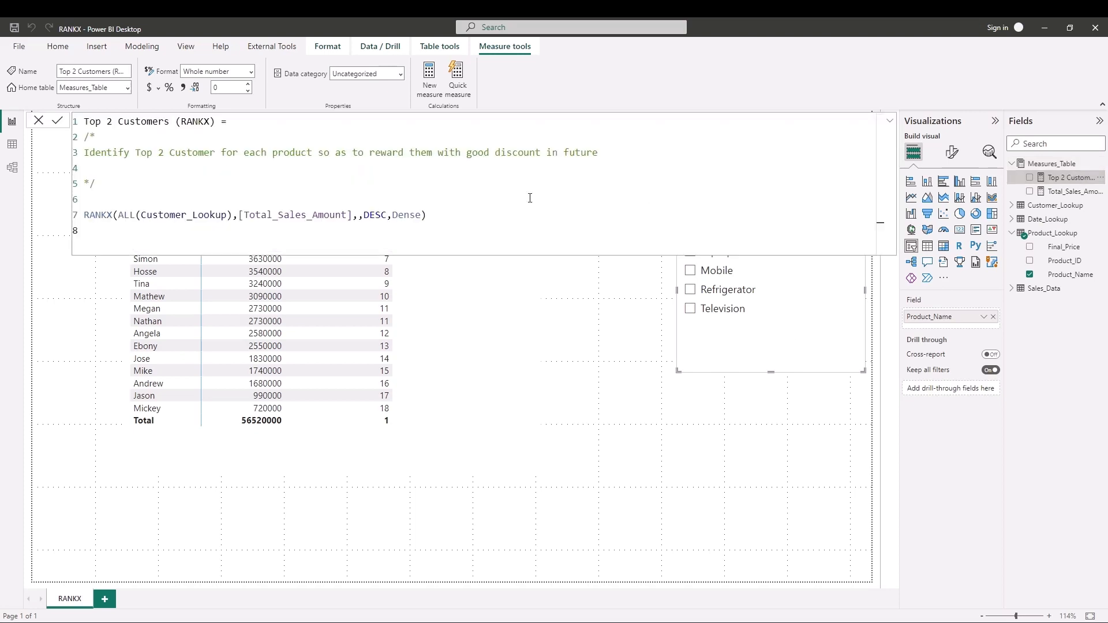
click(95, 199)
text(IF()
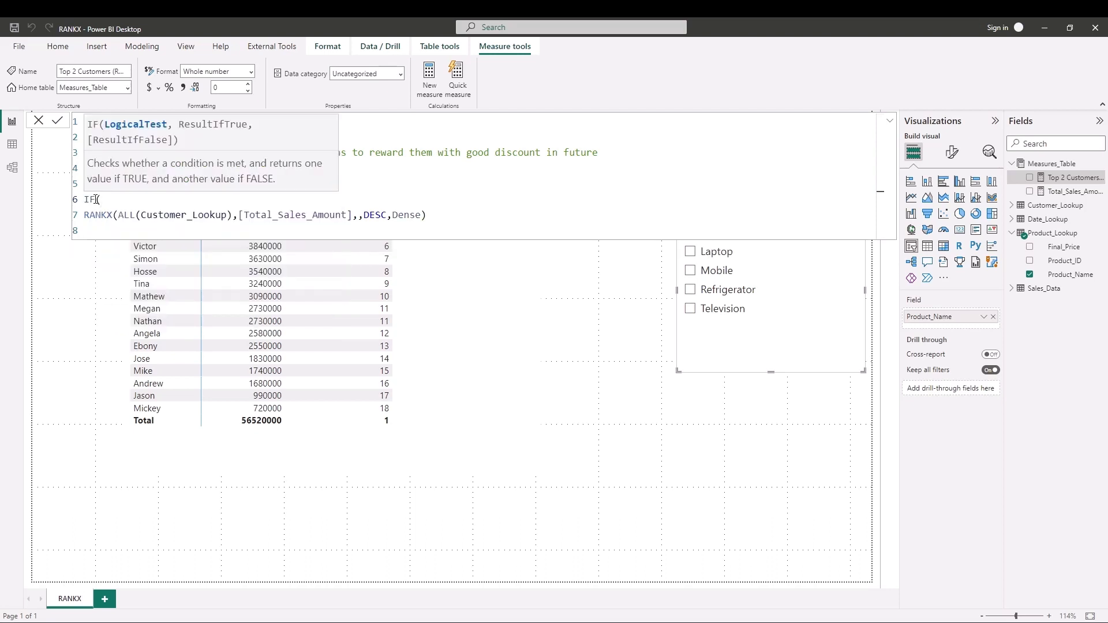
text(HAS)
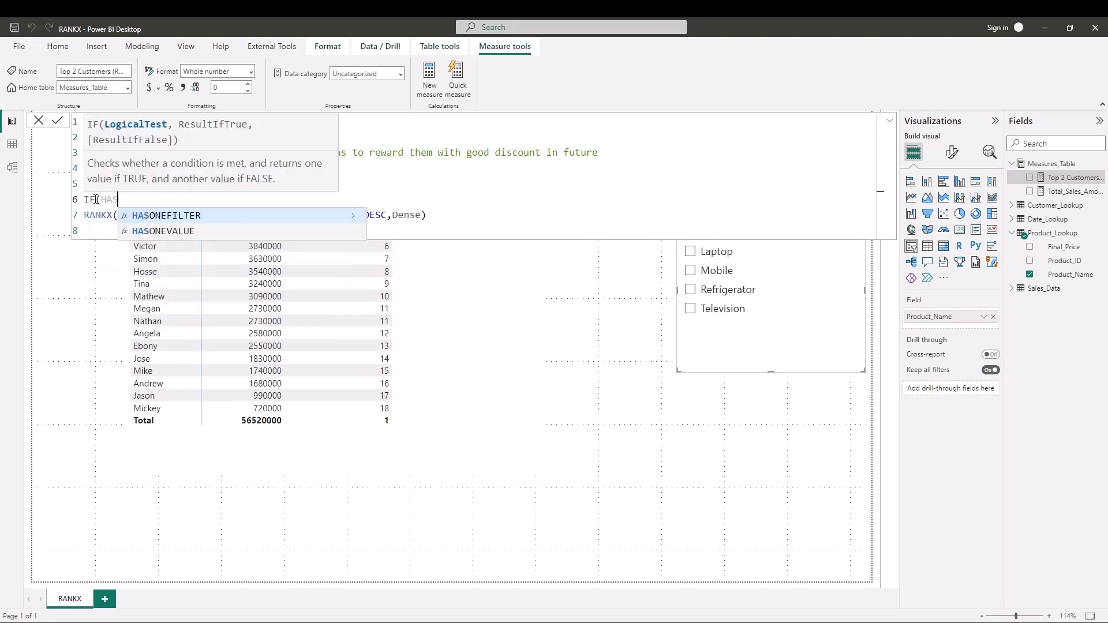
key(Tab)
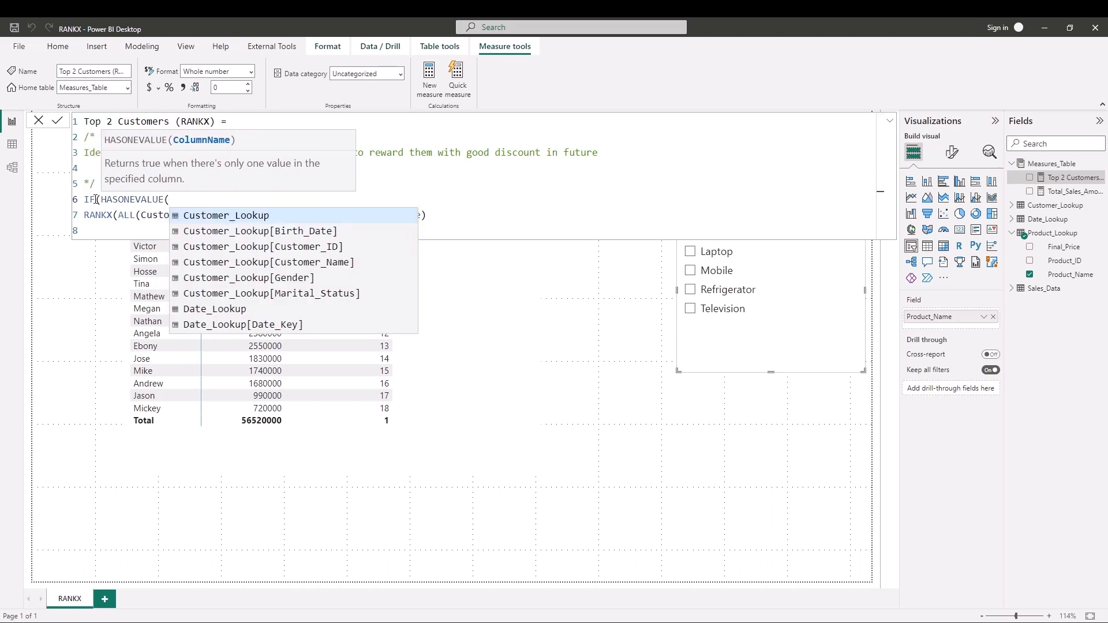
key(Down)
key(Down)
key(Down)
key(Down)
key(Up)
key(Tab)
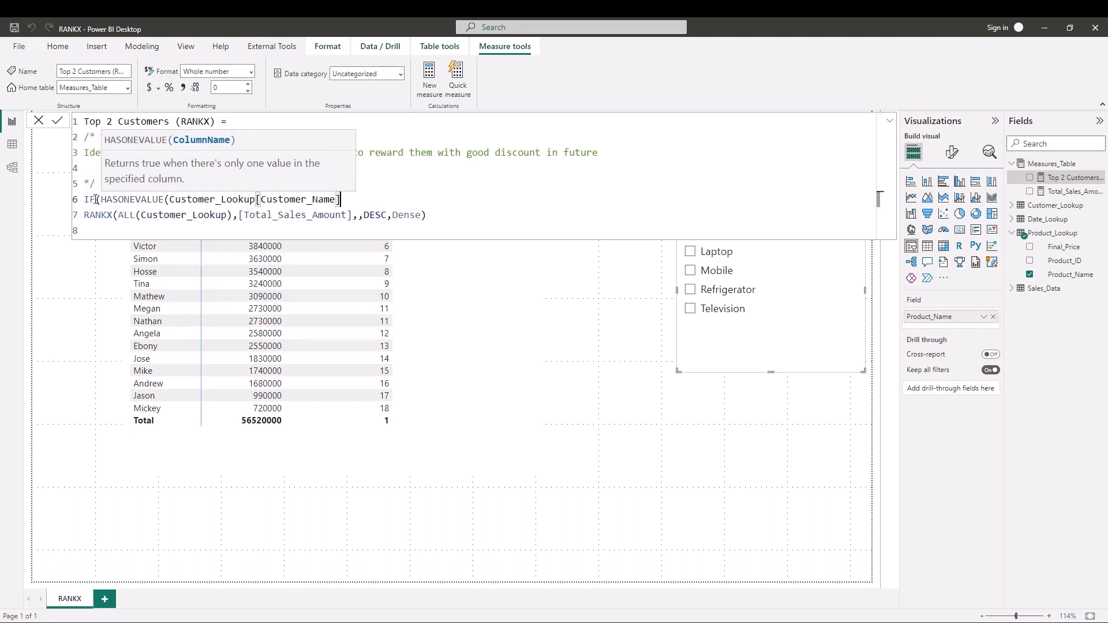
text())
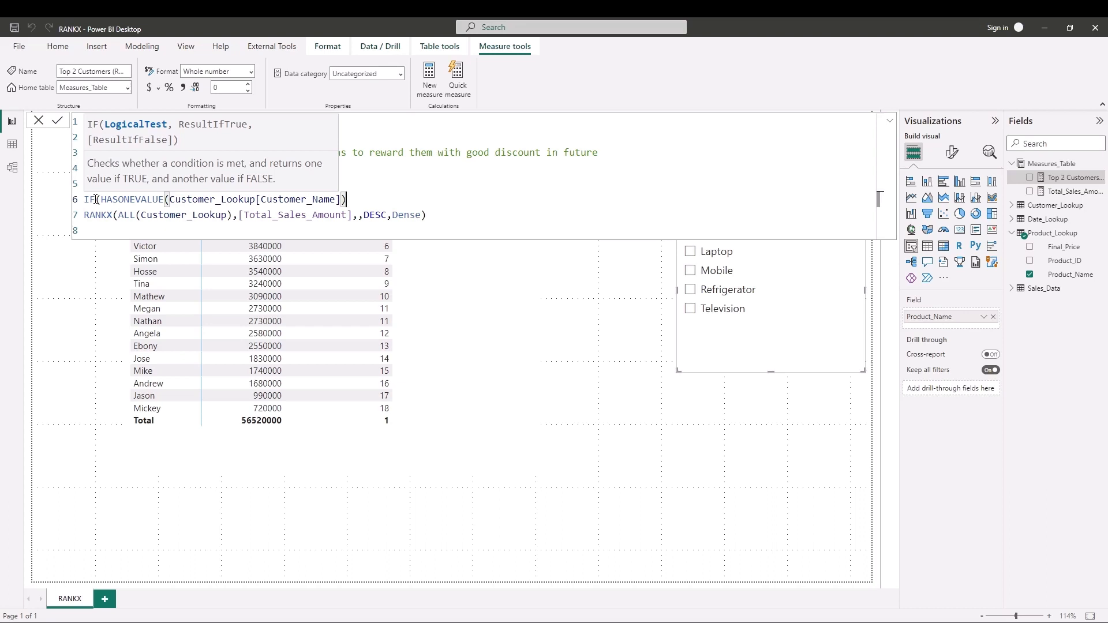
text(,)
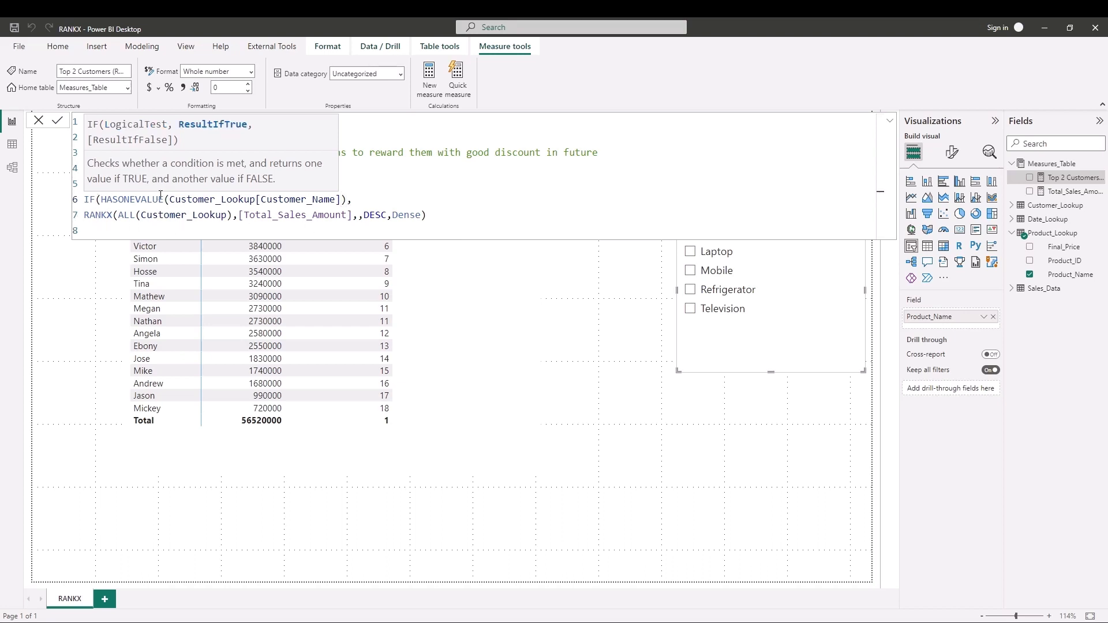
- Close the IF function after the RANKX expression and commit the formula
click(433, 216)
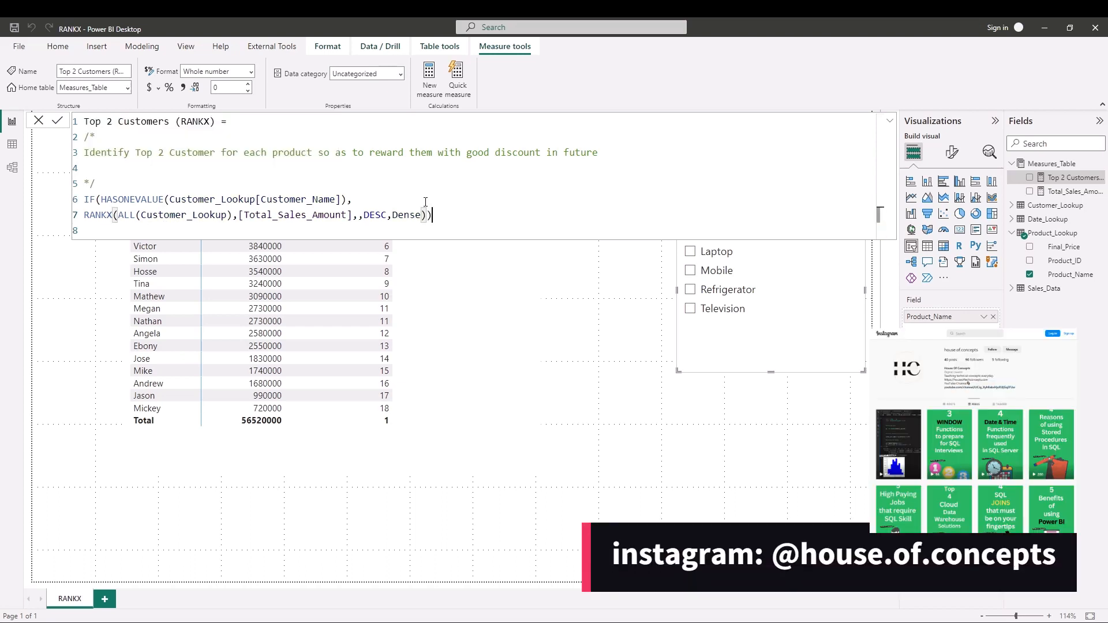
text())
key(Return)
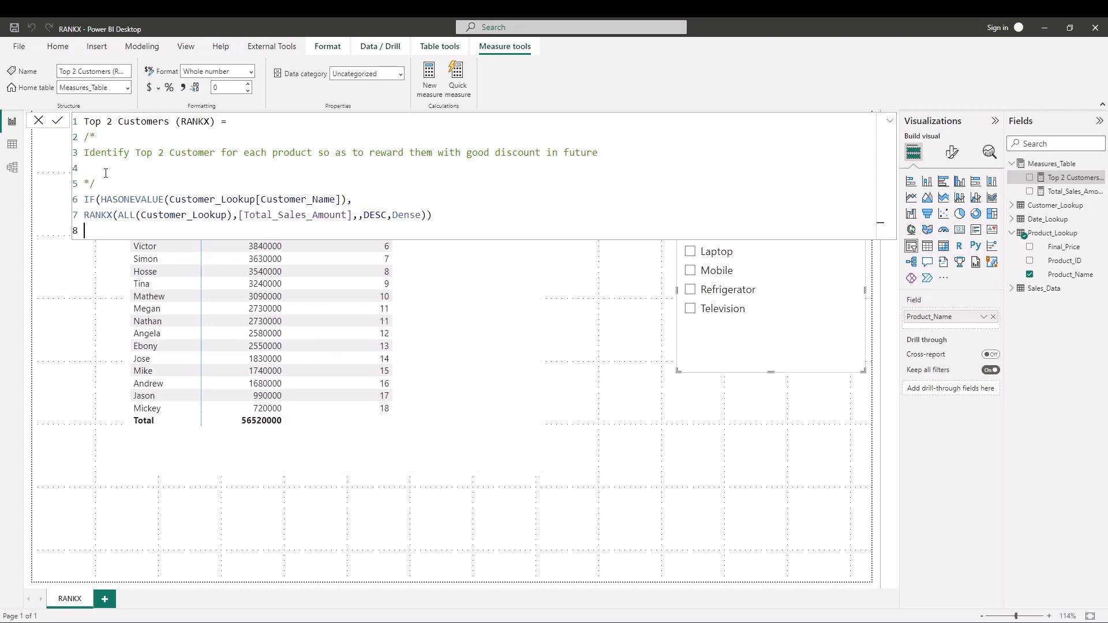
drag(103, 199, 163, 200)
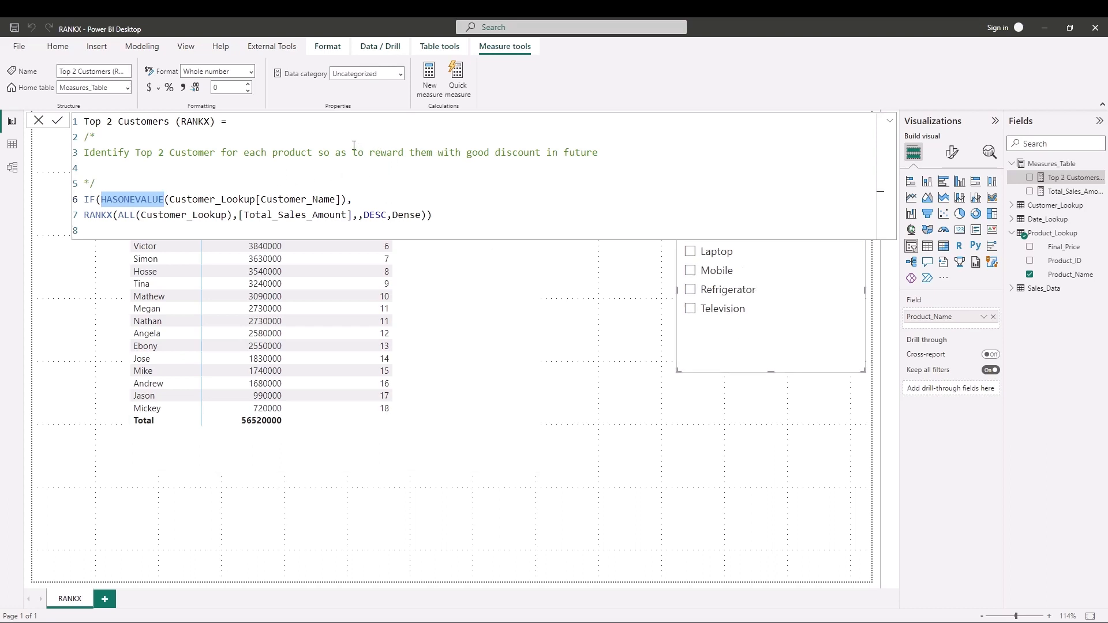
drag(354, 146, 598, 146)
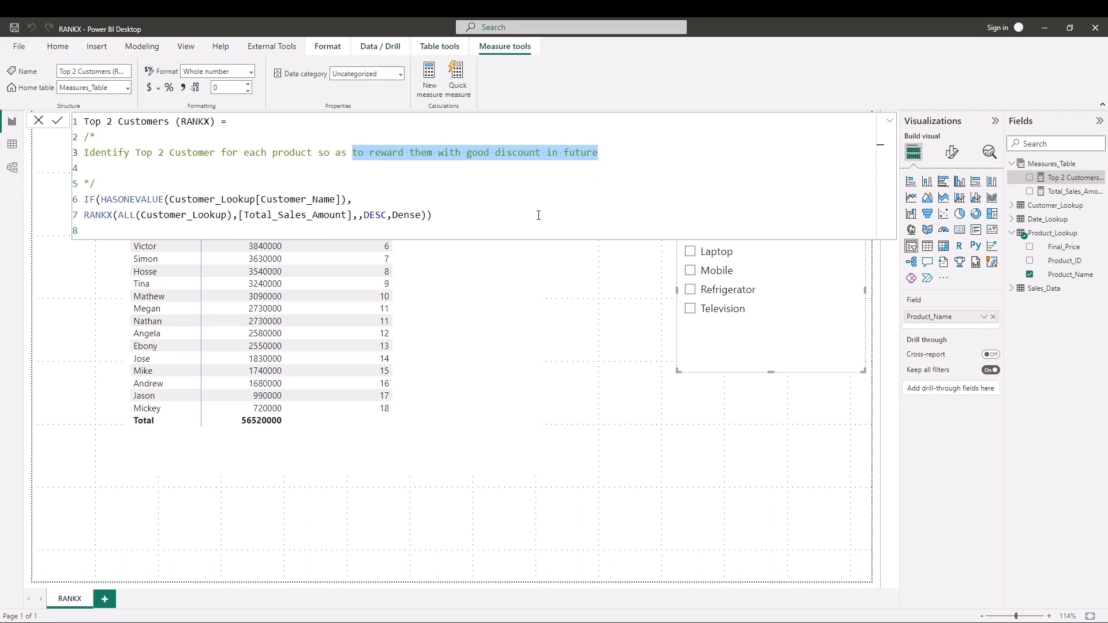
click(471, 219)
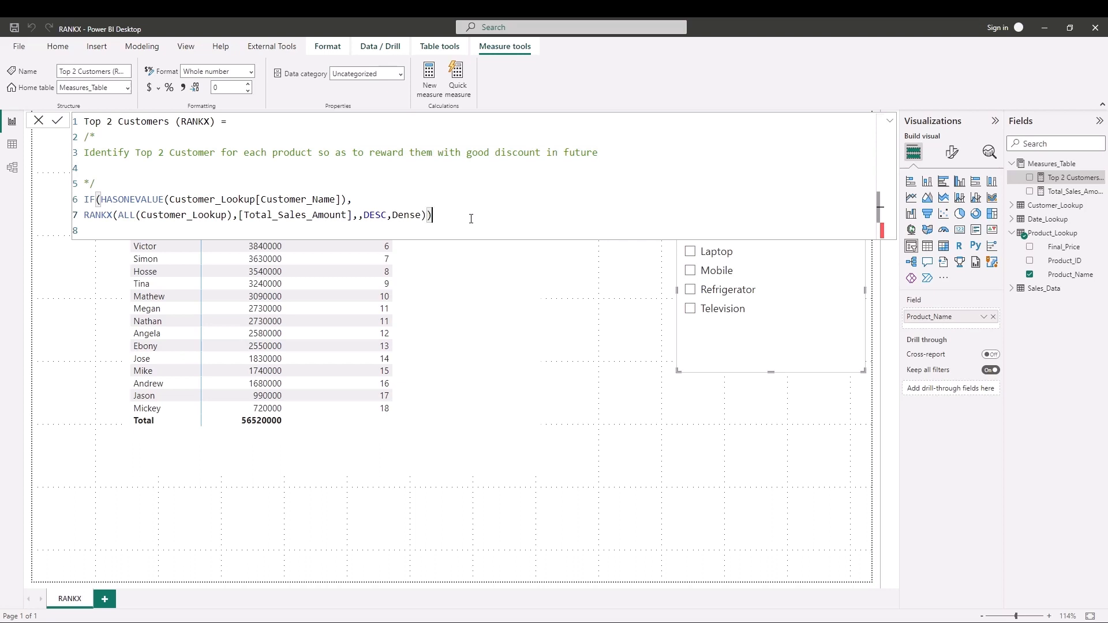
- Declare a variable named rankcust below the comment to hold the IF and RANKX expression, leaving a blank line above it
click(117, 182)
key(Return)
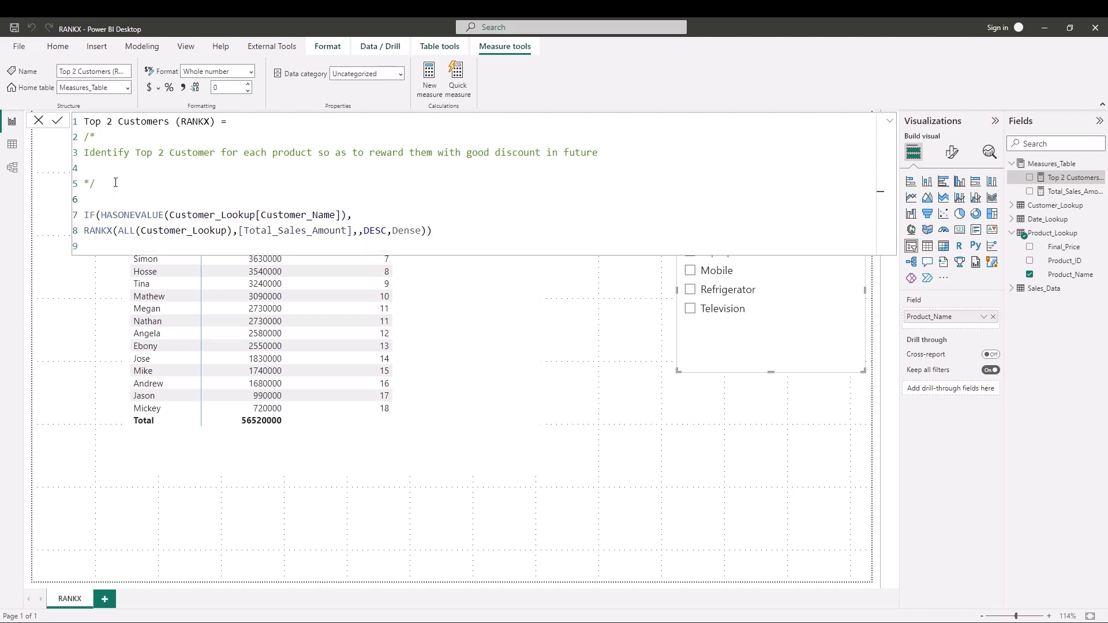
key(Return)
text(Var )
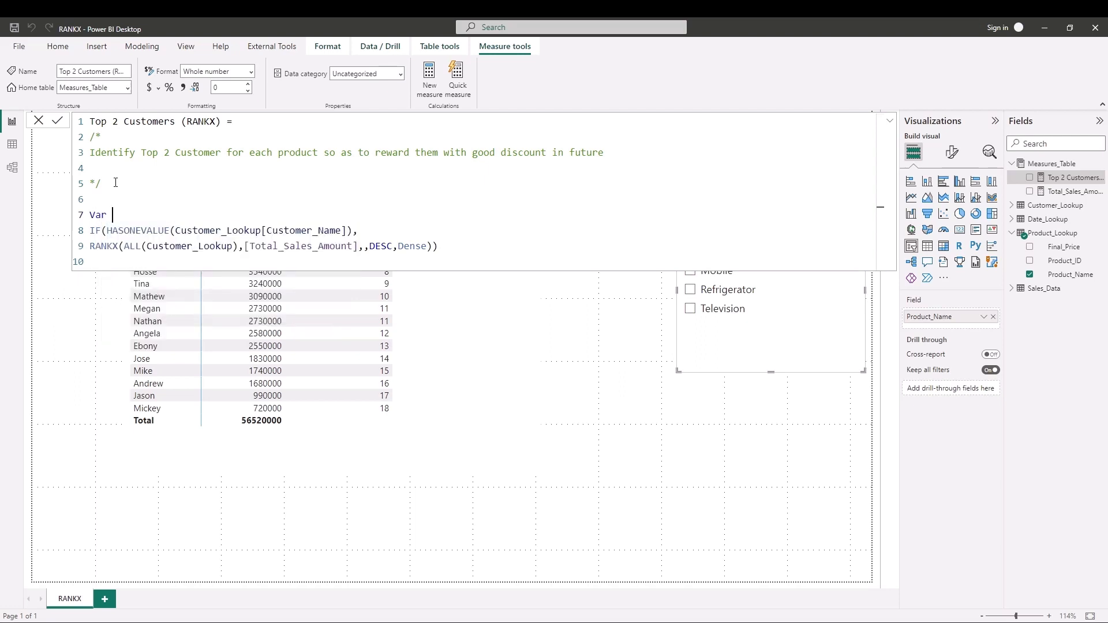
text(rank)
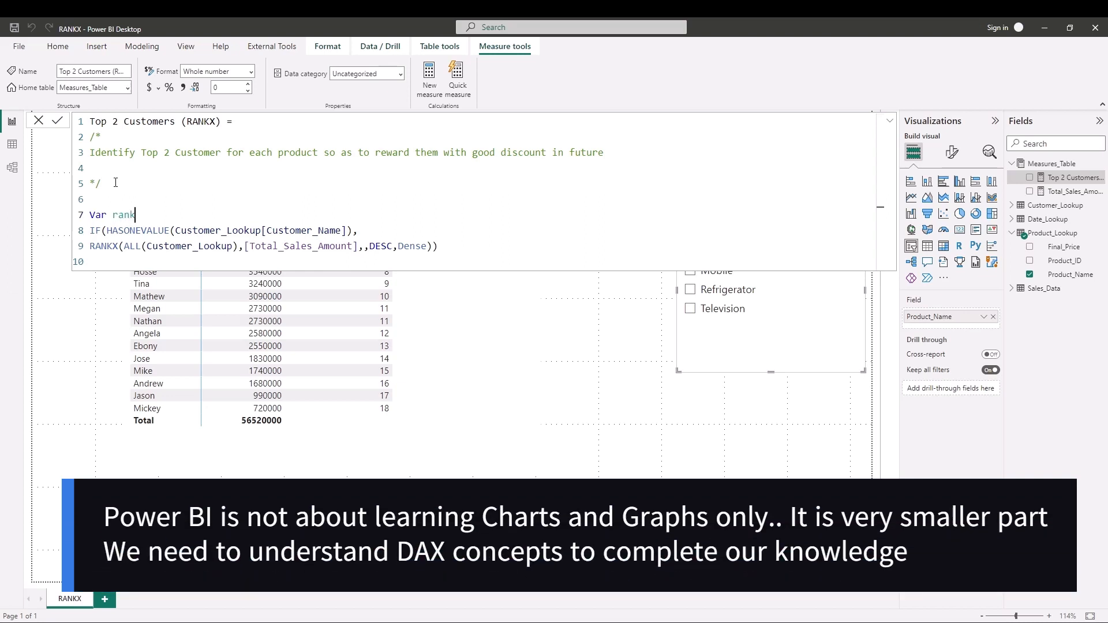
text(cust =)
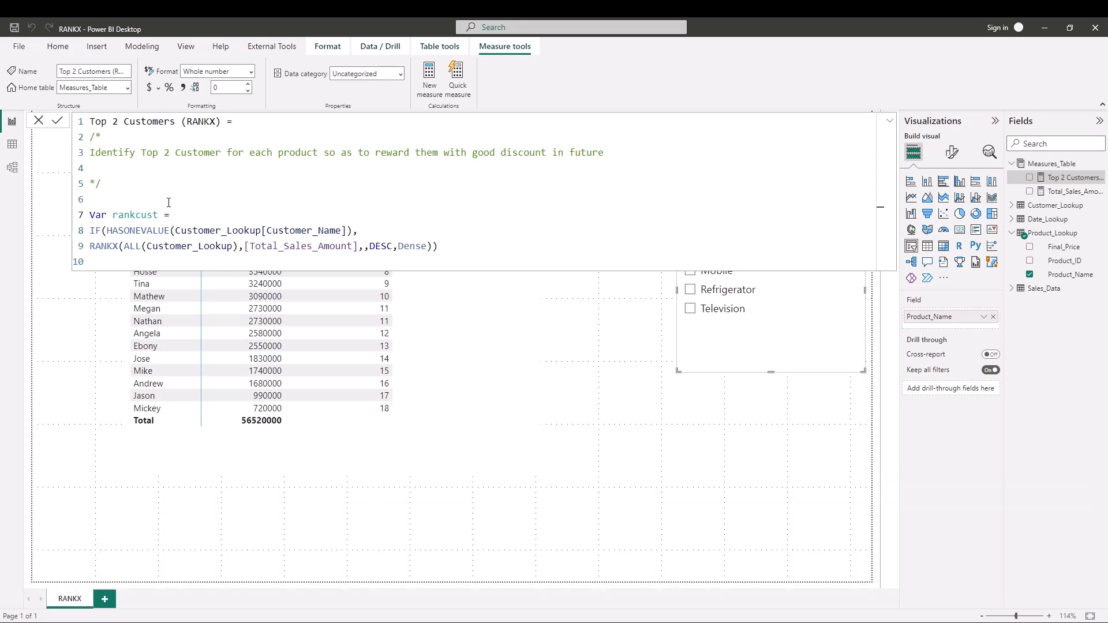
- Add a second variable below rankcust: top2 = IF(rankcust < 3 ,[Total_Sales_Amount])
click(454, 254)
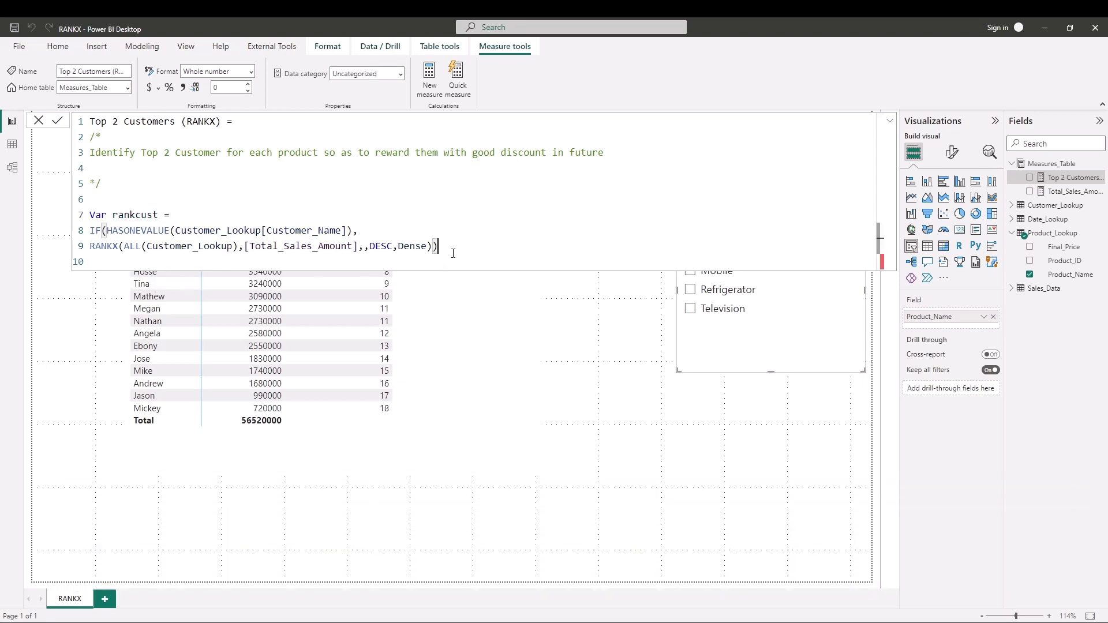
key(Return)
key(Return)
text(Var )
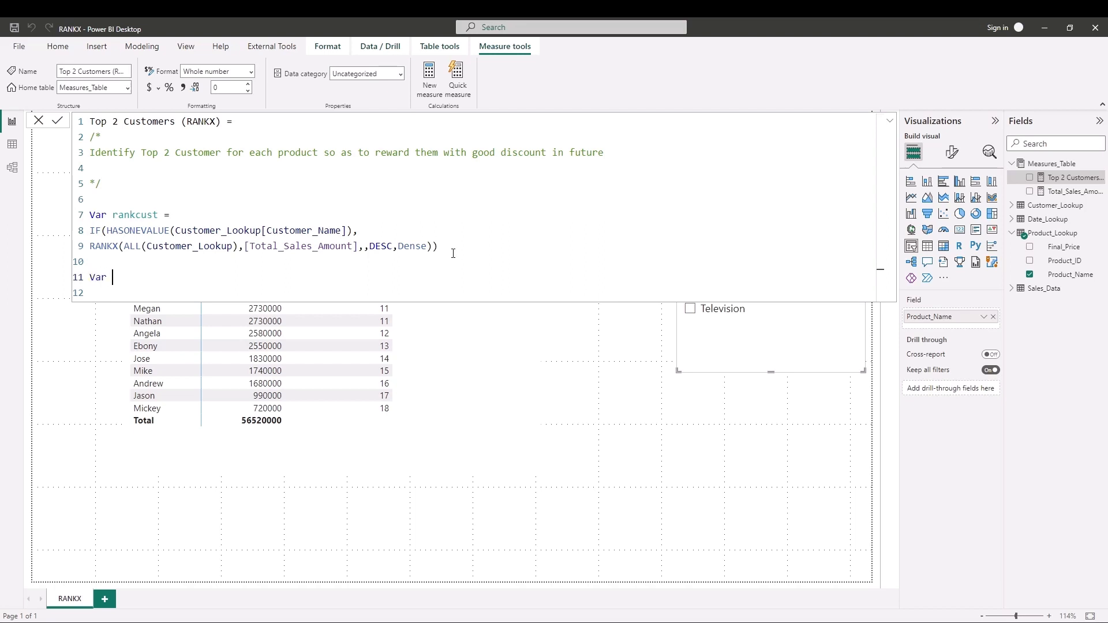
text(top2 = IF()
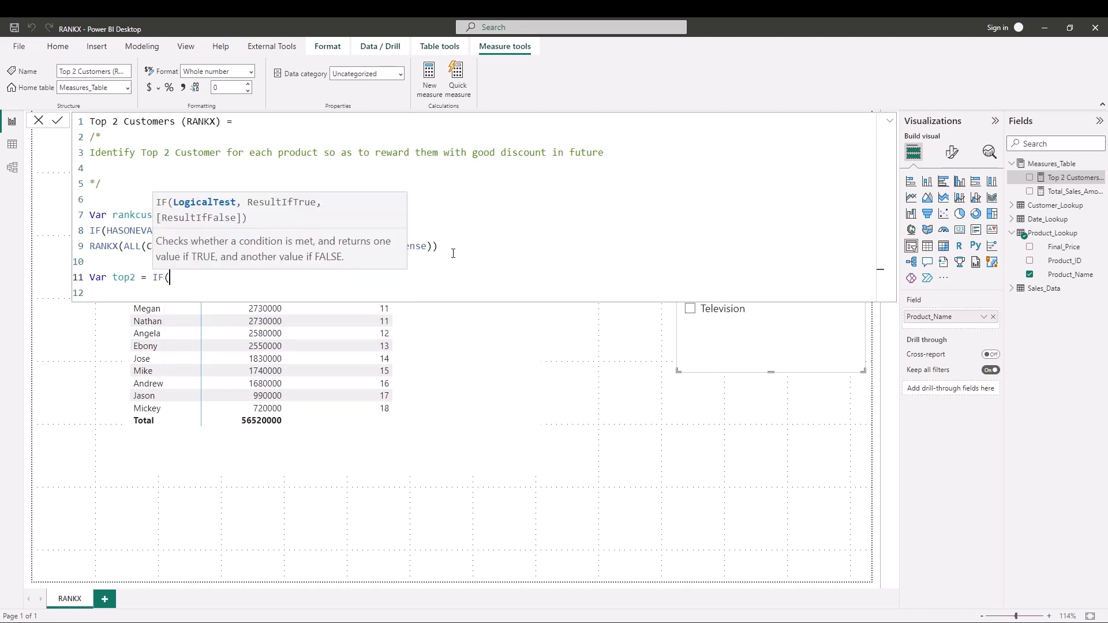
text(ran)
key(Down)
key(Down)
key(Down)
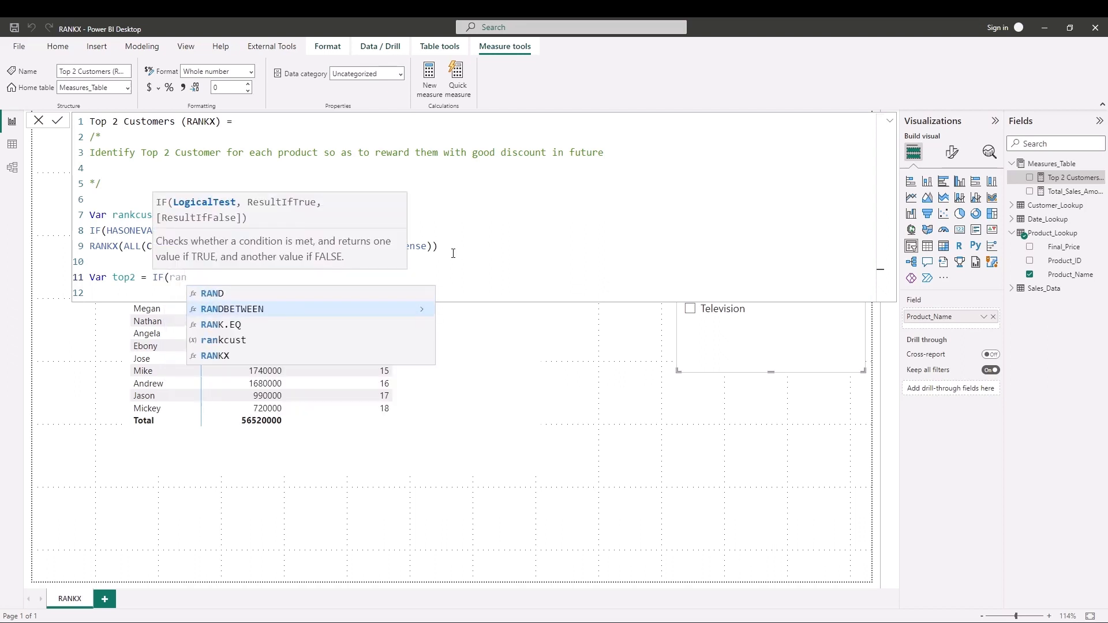
key(Tab)
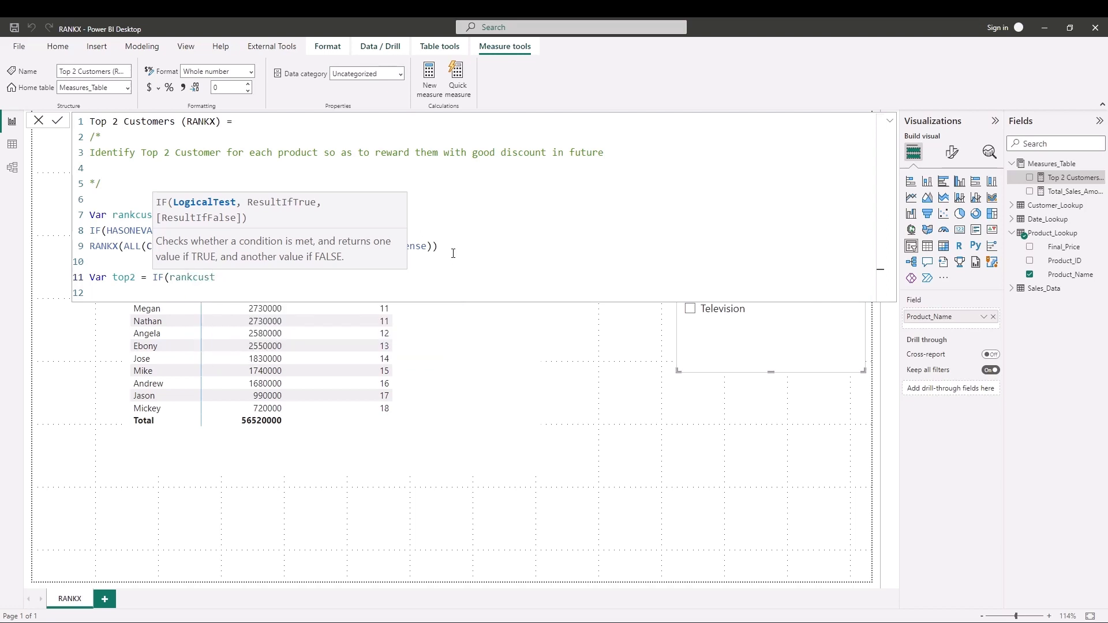
text(< 3 ,[)
key(Tab)
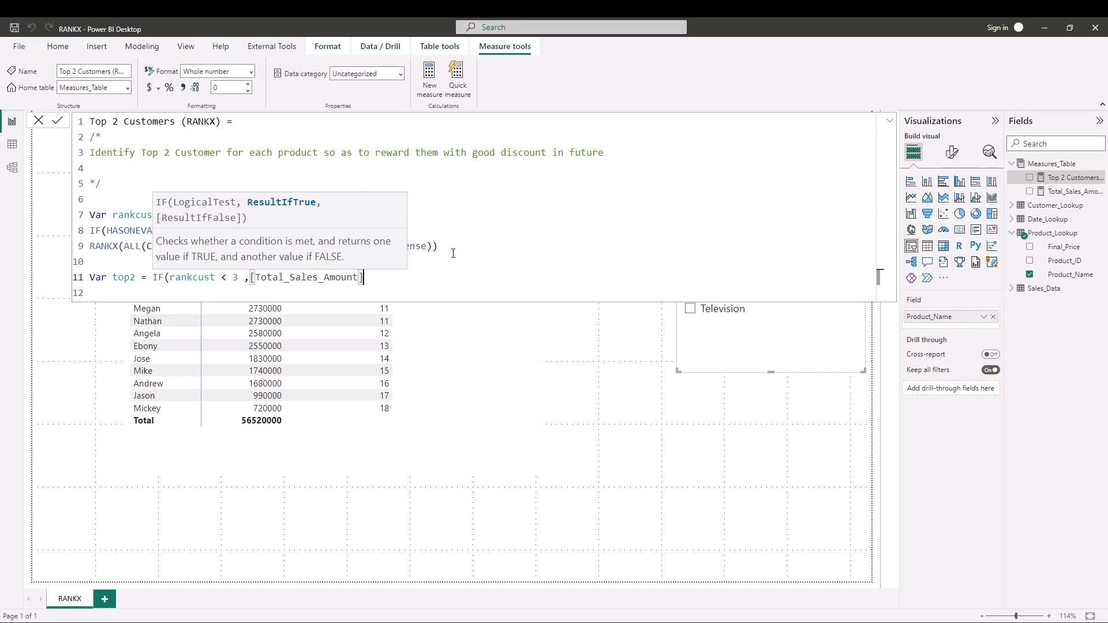
text())
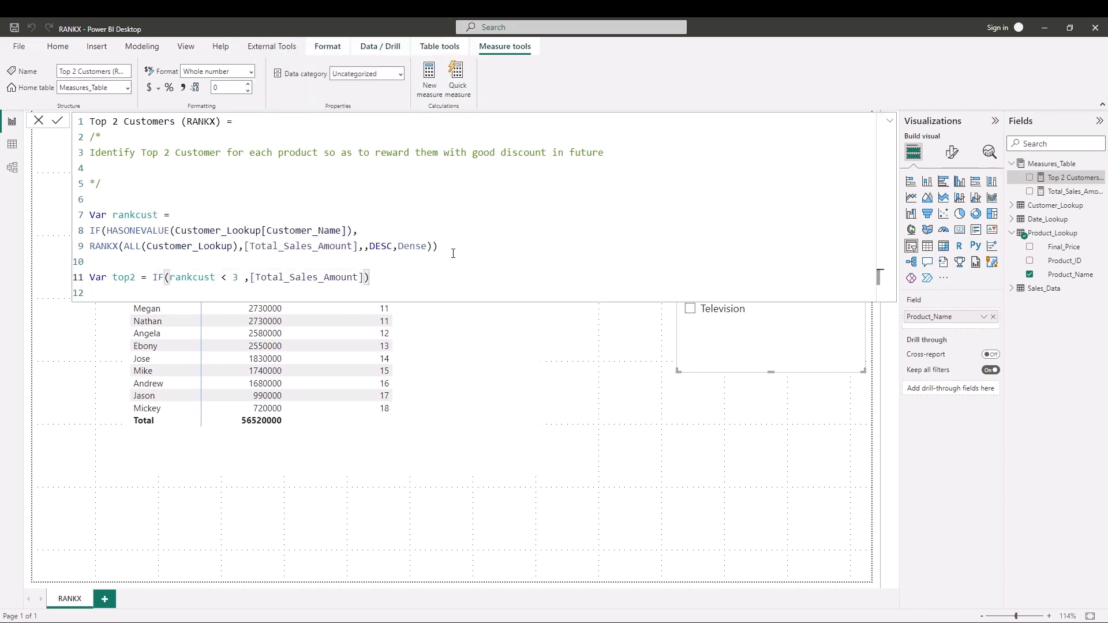
- End the formula with Return top2, commit it and close the formula
key(Return)
key(Return)
text(Retur)
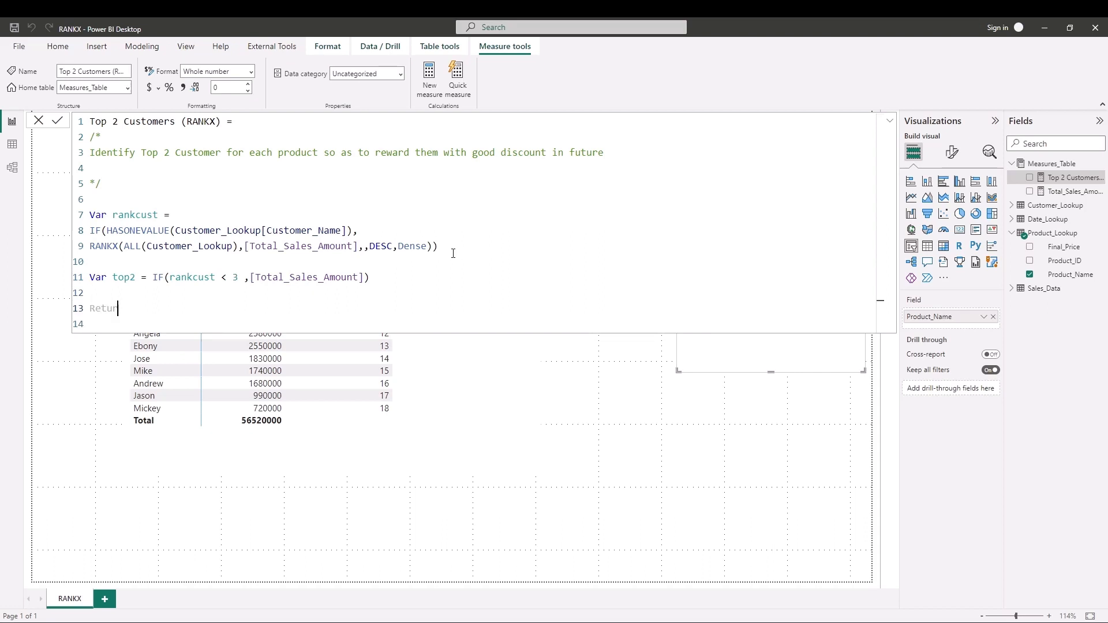
text(n top2)
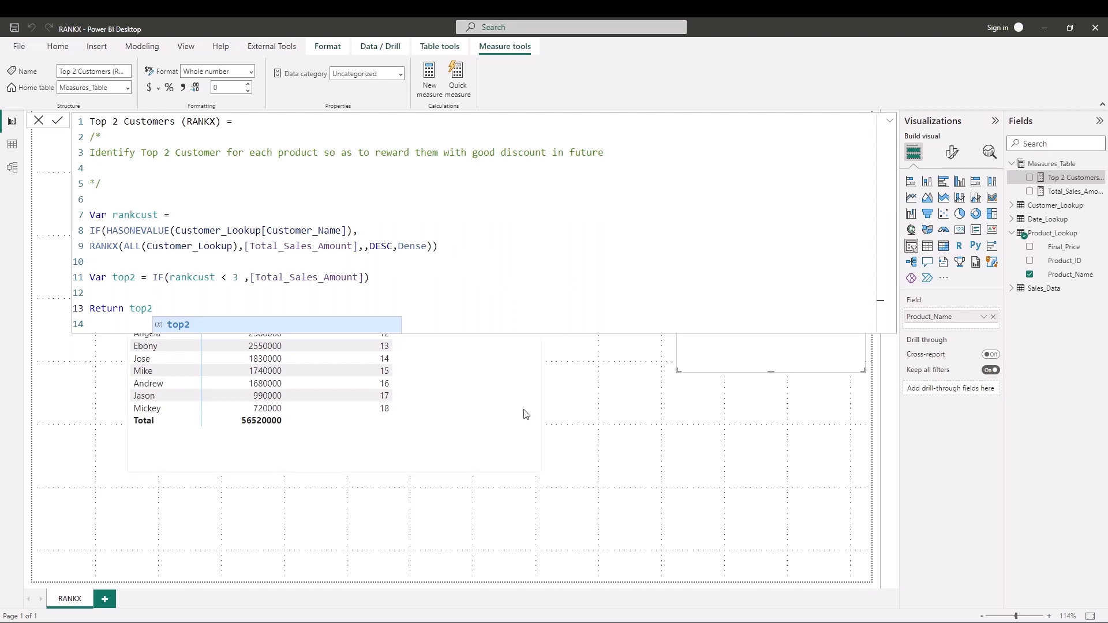
click(594, 448)
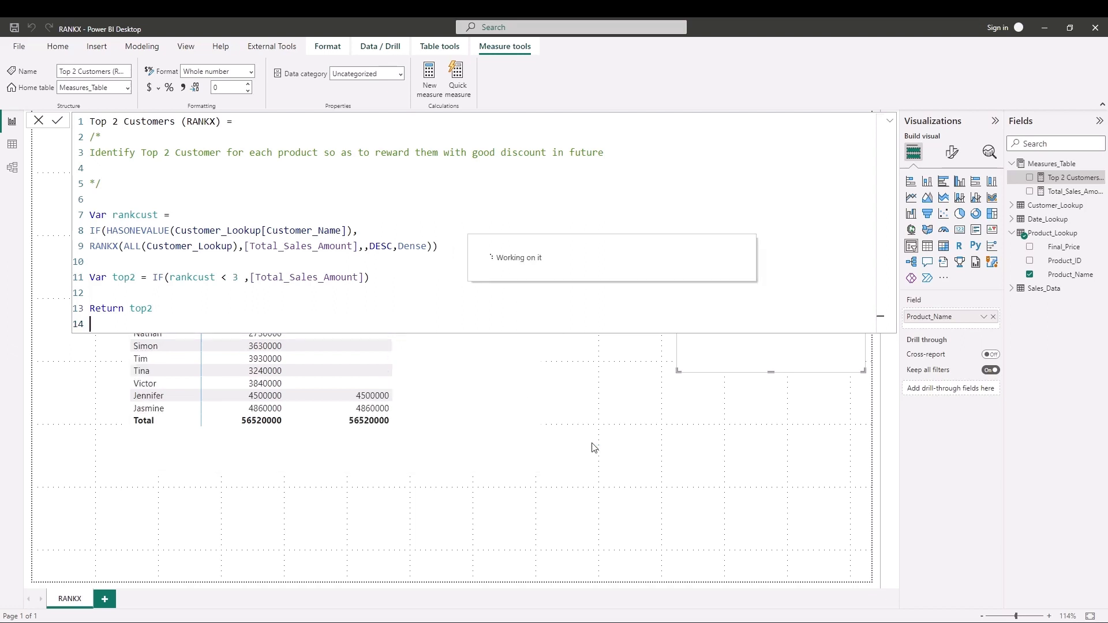
click(39, 120)
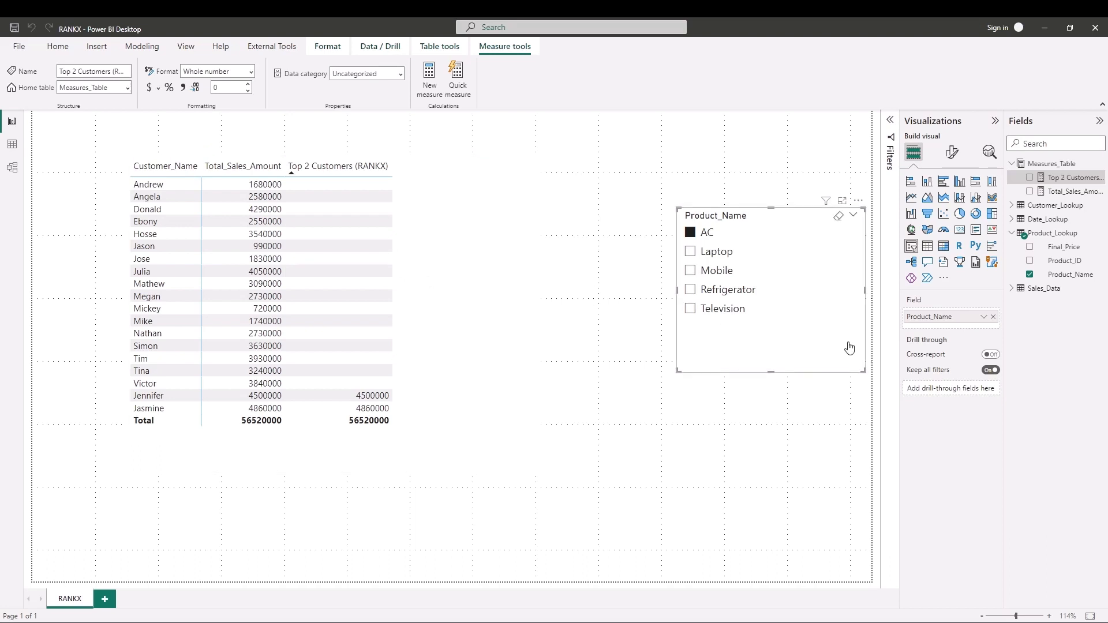
- Remove Total_Sales_Amount from the matrix values and move the matrix toward the page's upper-left corner
click(528, 351)
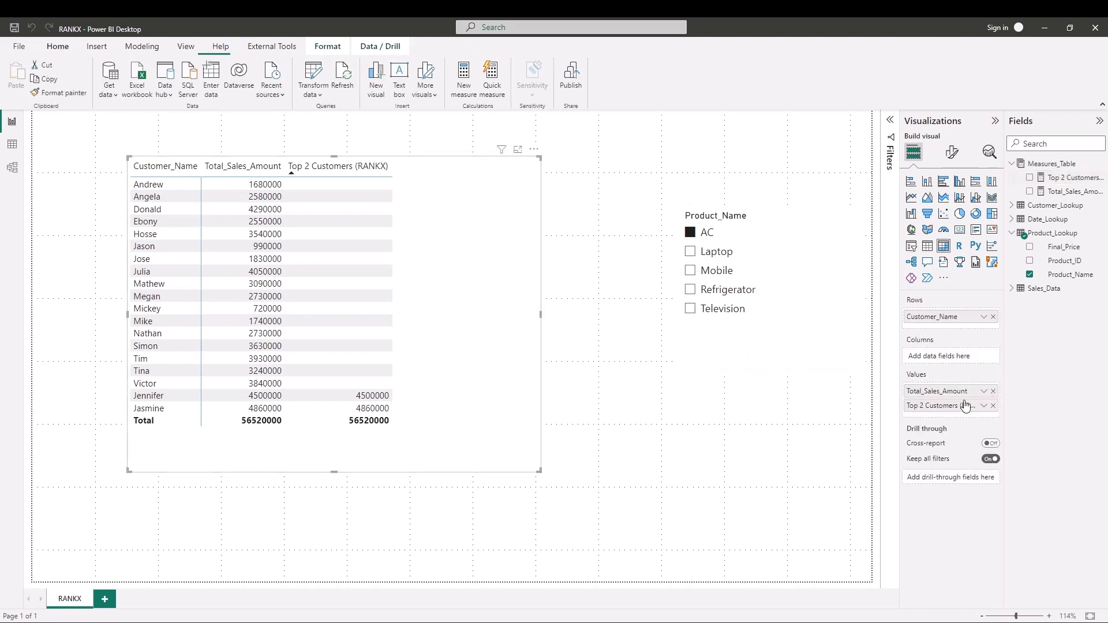
click(993, 391)
drag(447, 302, 383, 285)
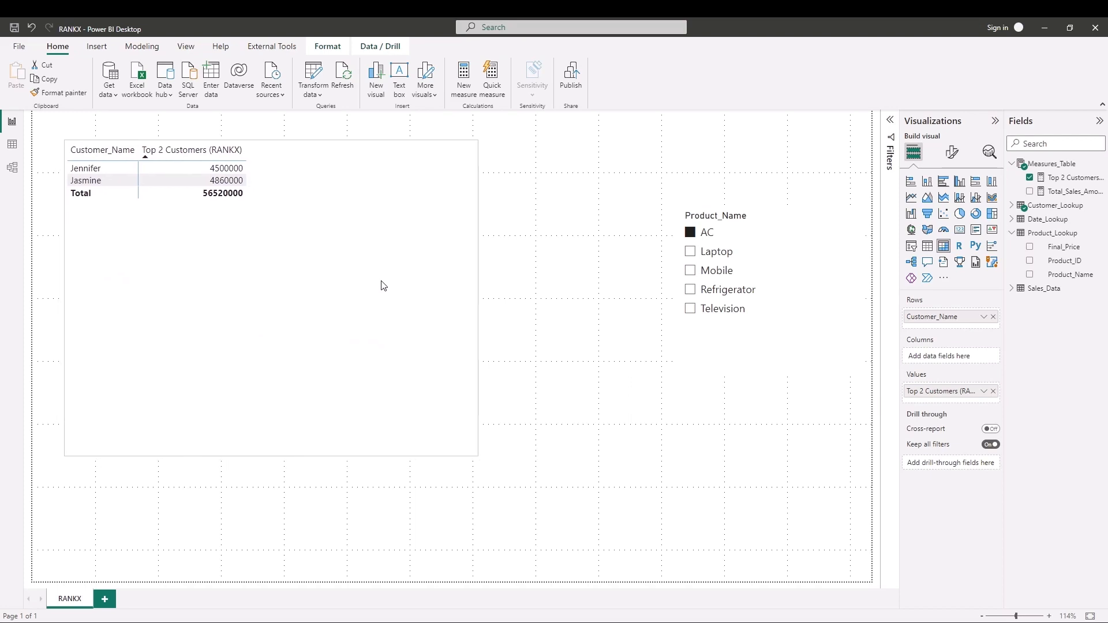
- Format the Top 2 Customers (RANKX) measure as dollar currency
click(1060, 191)
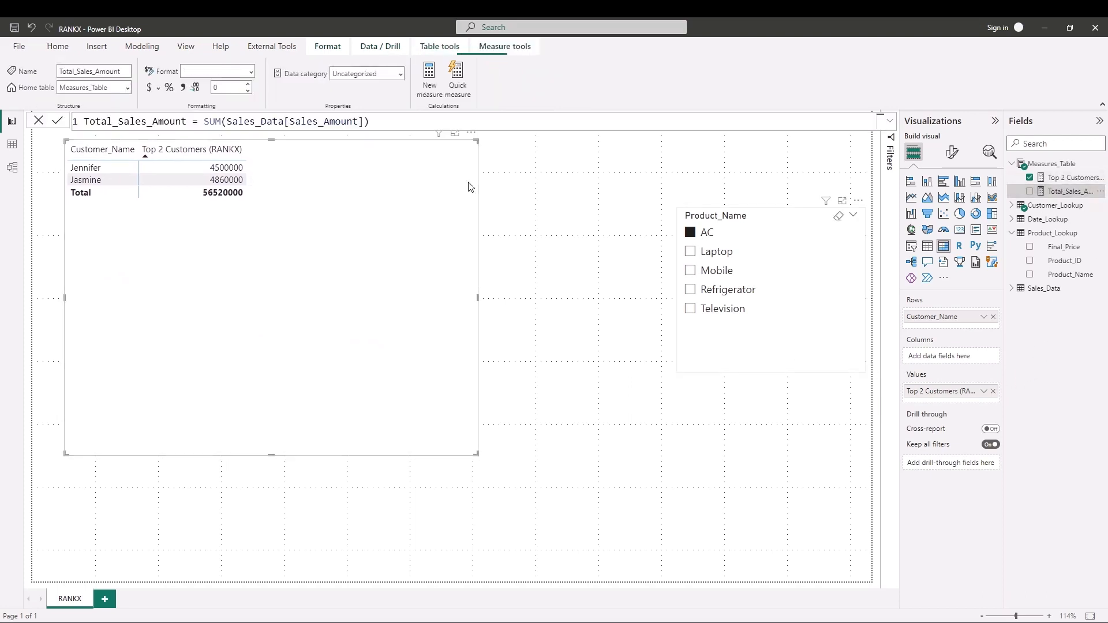
click(150, 87)
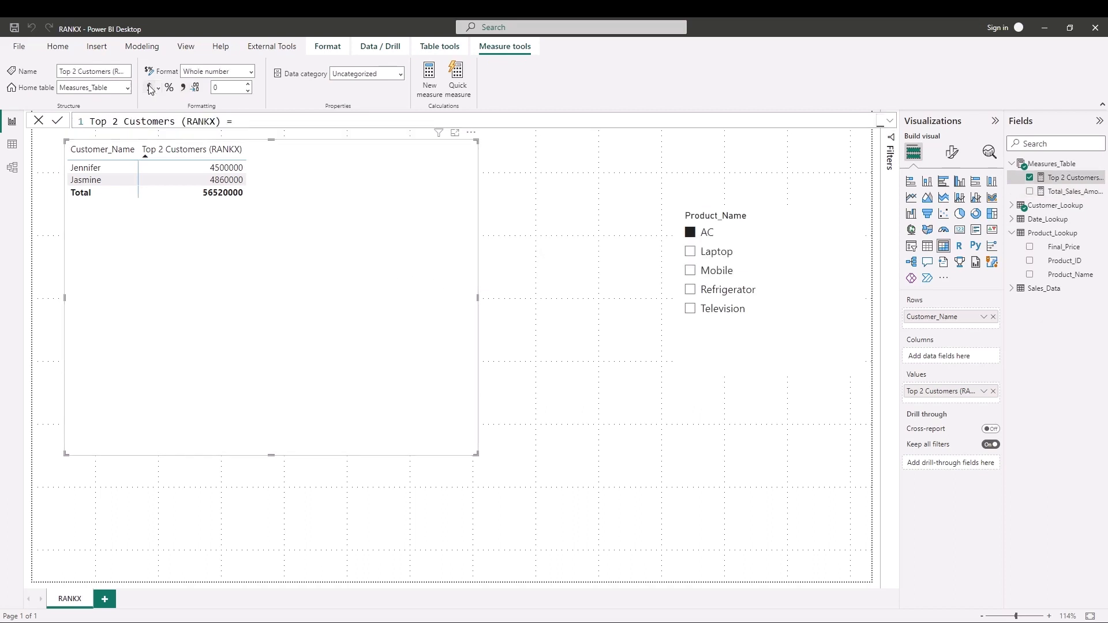
click(150, 87)
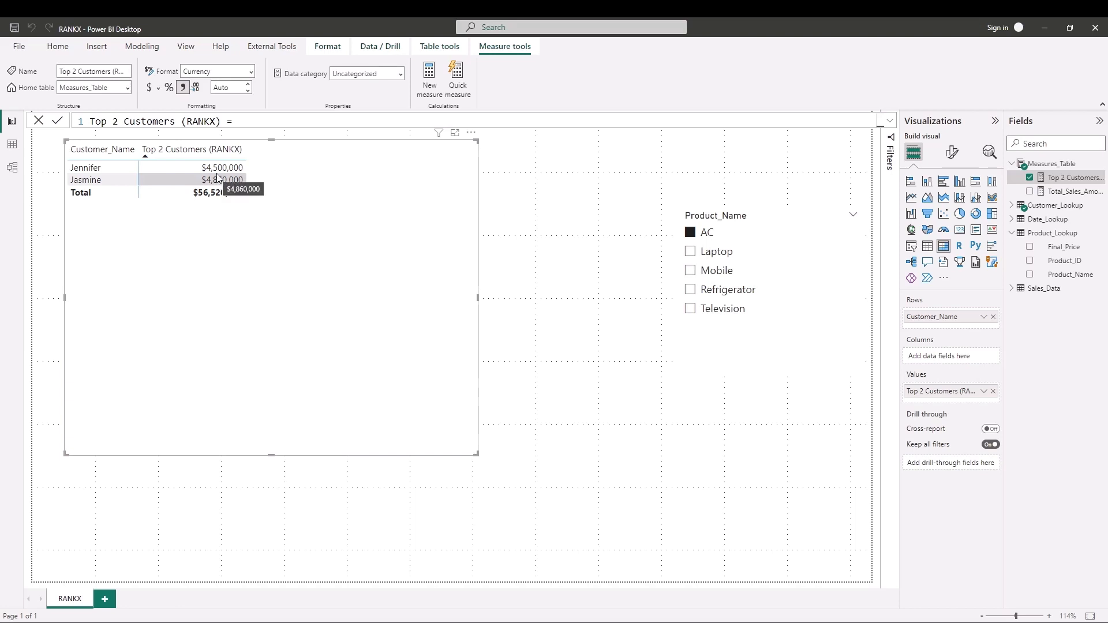
- Move the Product_Name slicer closer to the matrix and filter in turn by Laptop, Mobile, Refrigerator and finally AC
drag(750, 344, 658, 326)
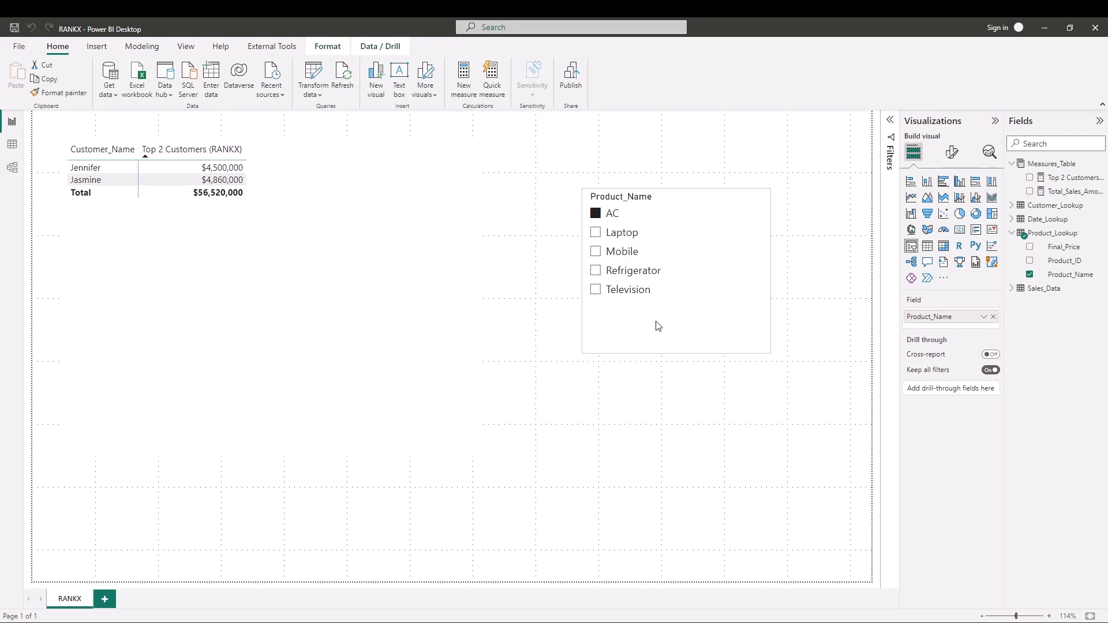
click(658, 326)
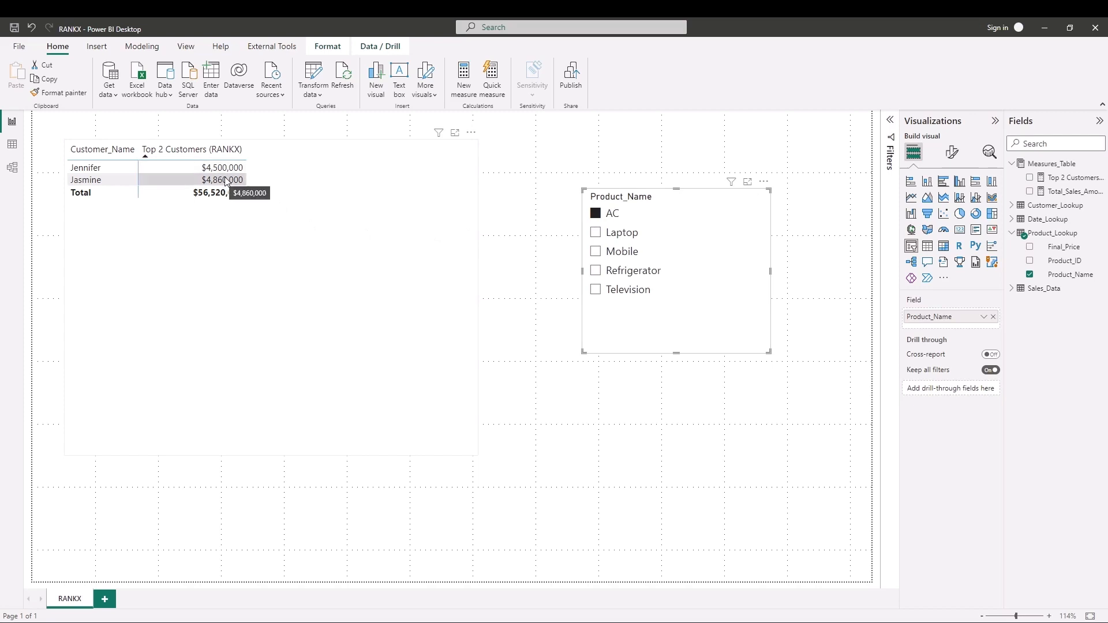
click(595, 232)
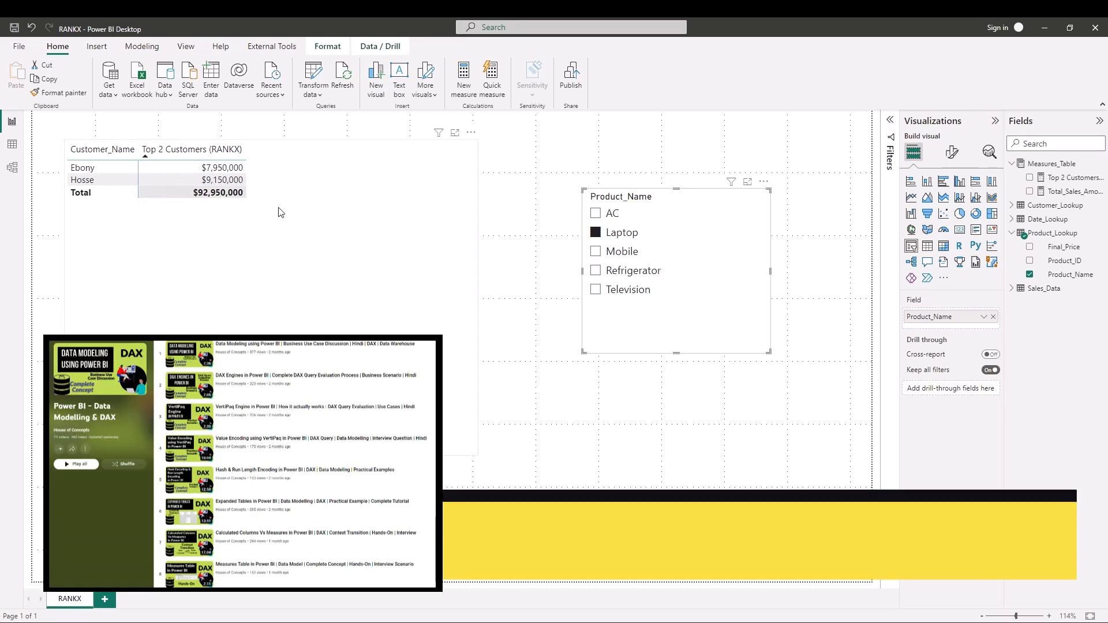
click(594, 251)
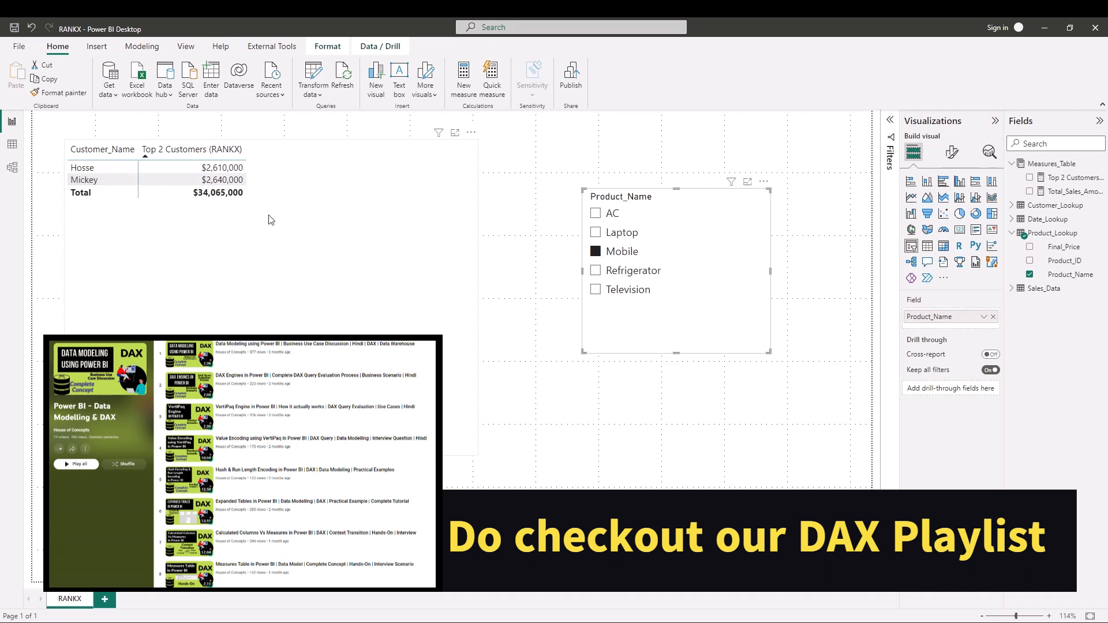
click(596, 270)
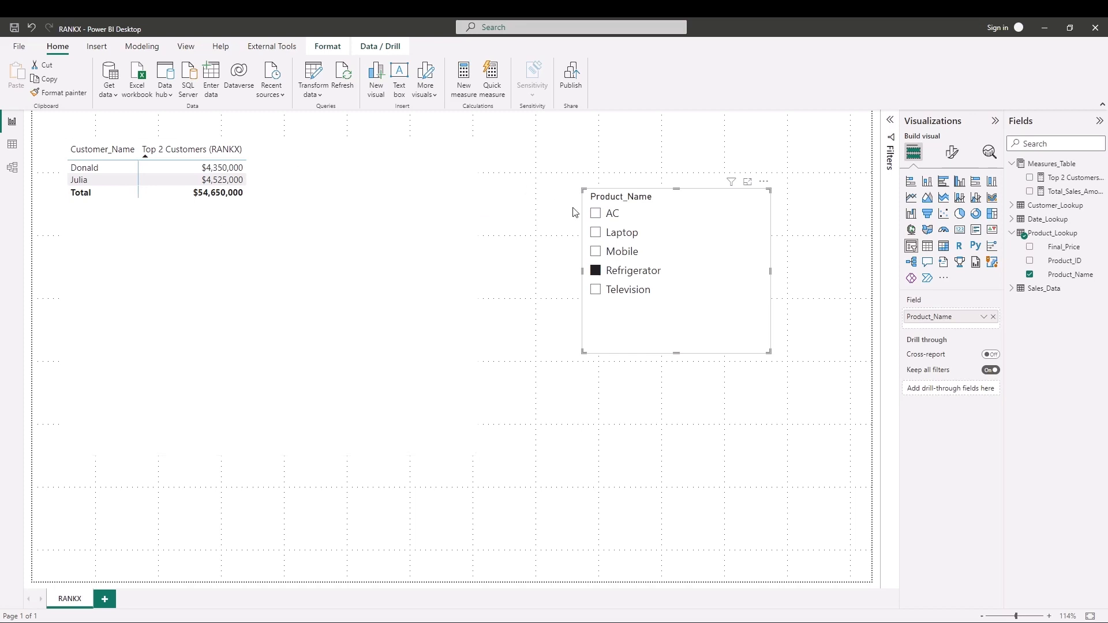
click(607, 215)
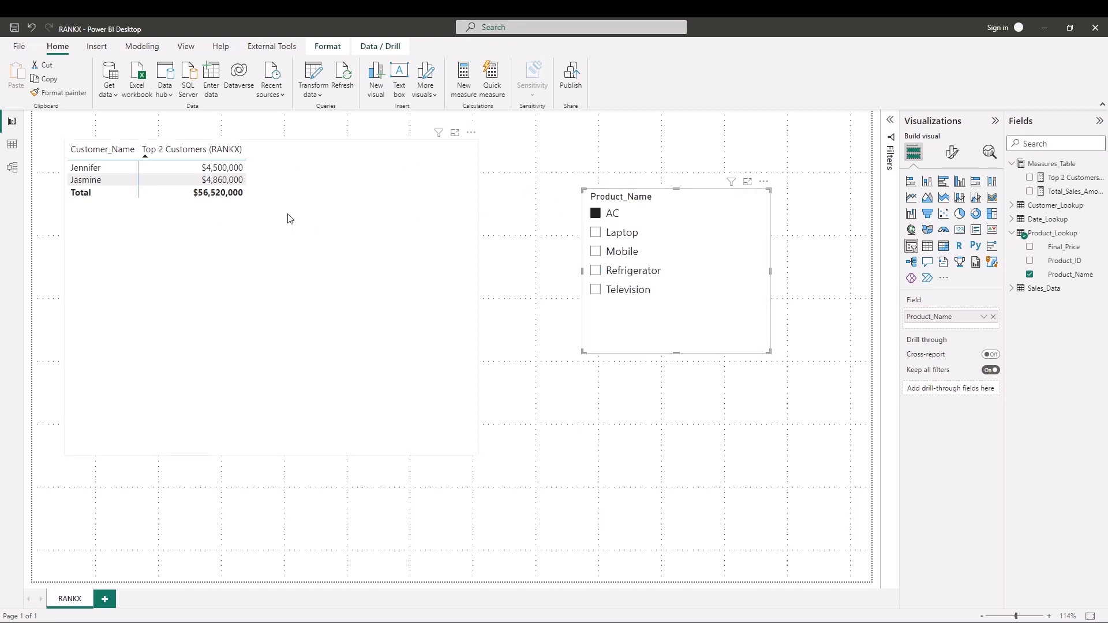